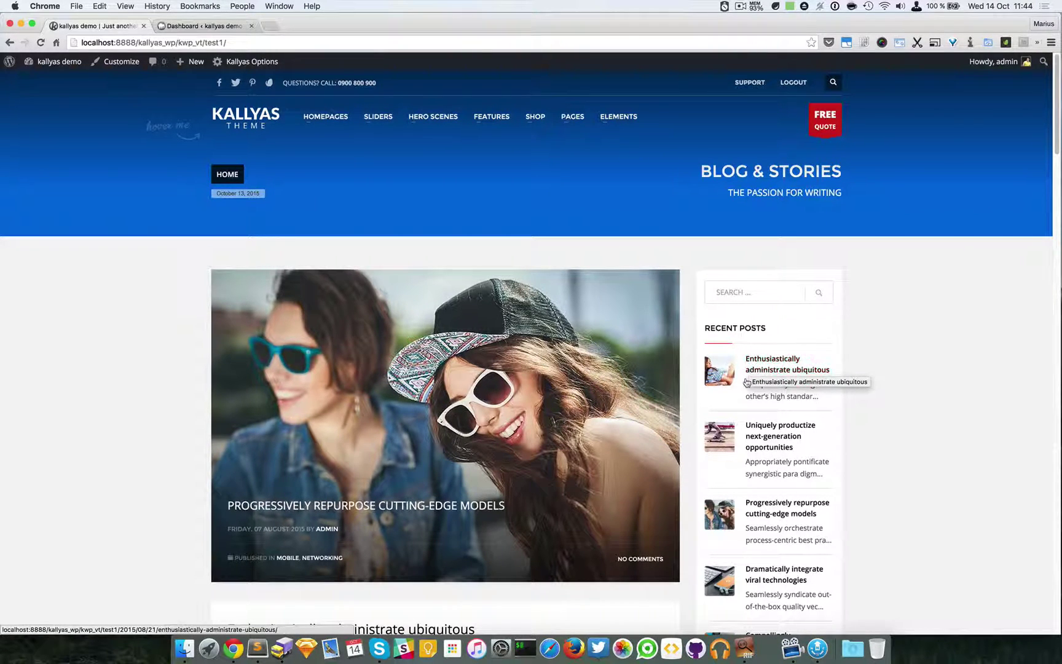
# Step: Go to the Screenshot Box demo page from the ELEMENTS mega menu
pyautogui.moveTo(629, 122)
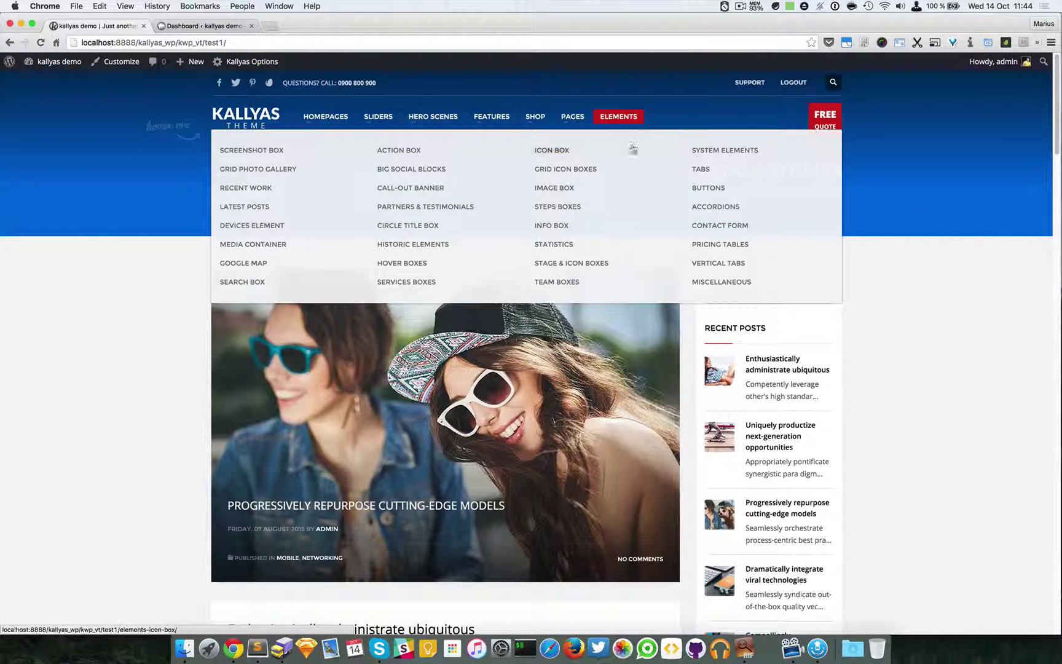
pyautogui.click(261, 155)
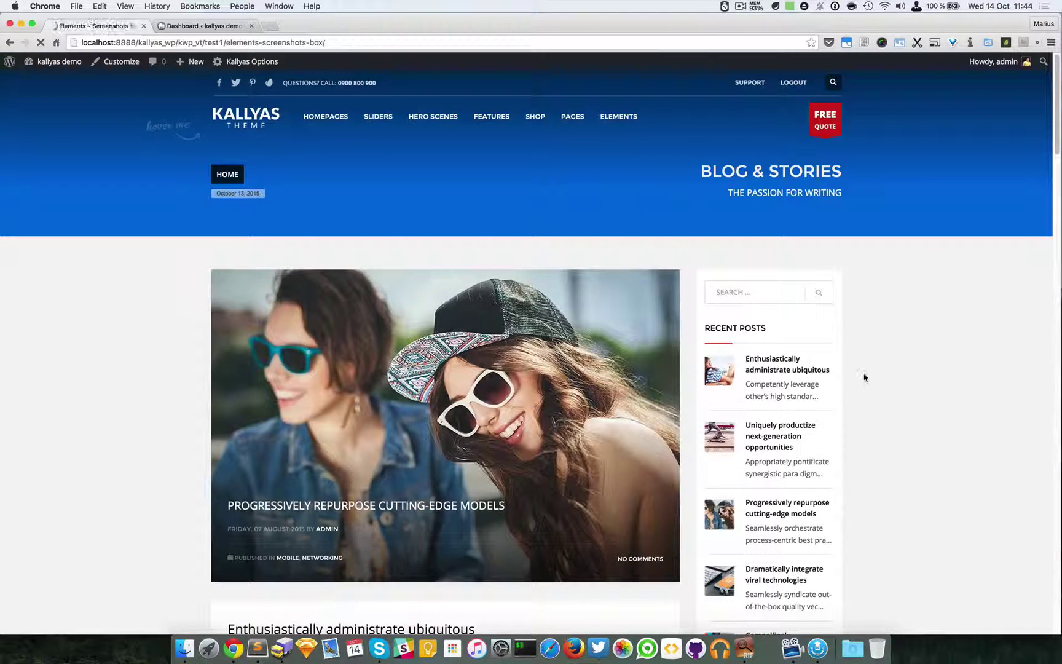
# Step: Cycle the Screenshot Box slider through its earphones, phone-in-hand and desk photos
pyautogui.scroll(-3, 864, 378)
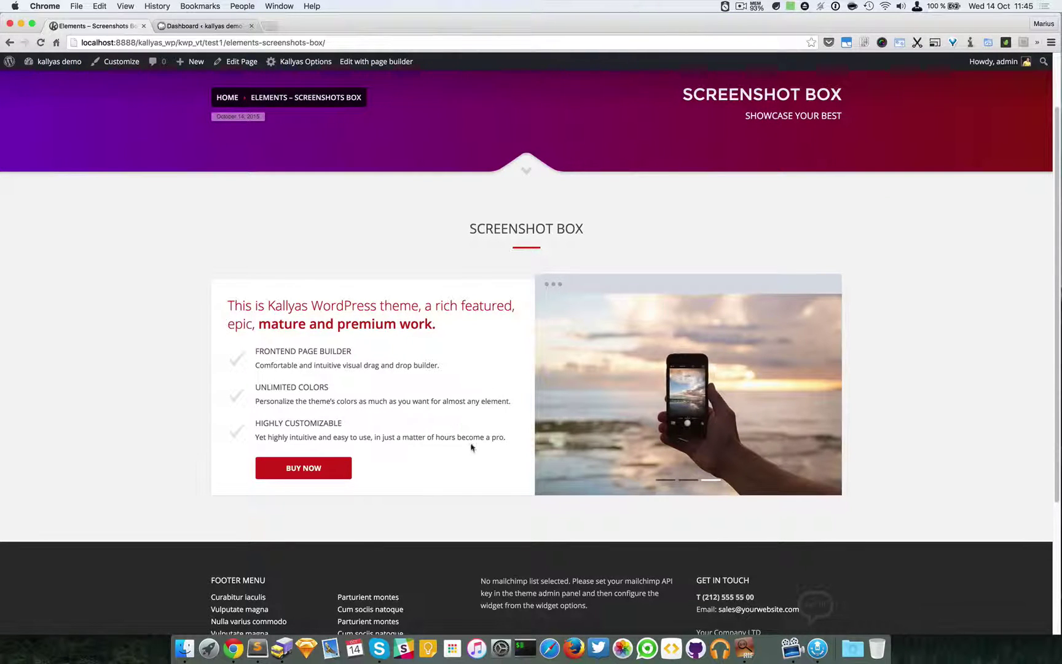
pyautogui.click(687, 481)
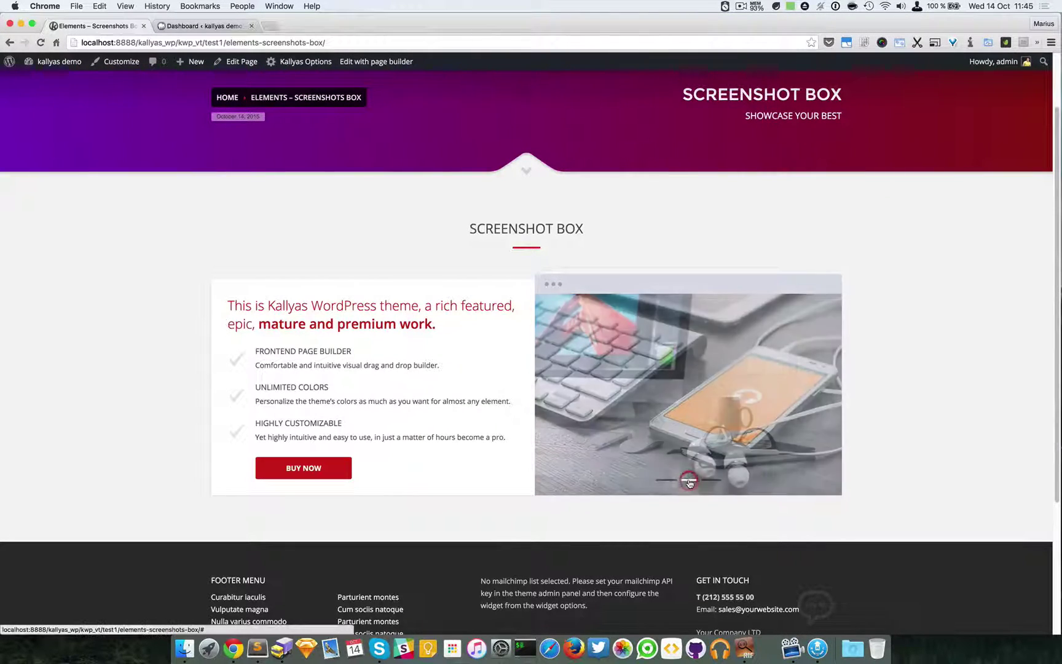
pyautogui.click(708, 481)
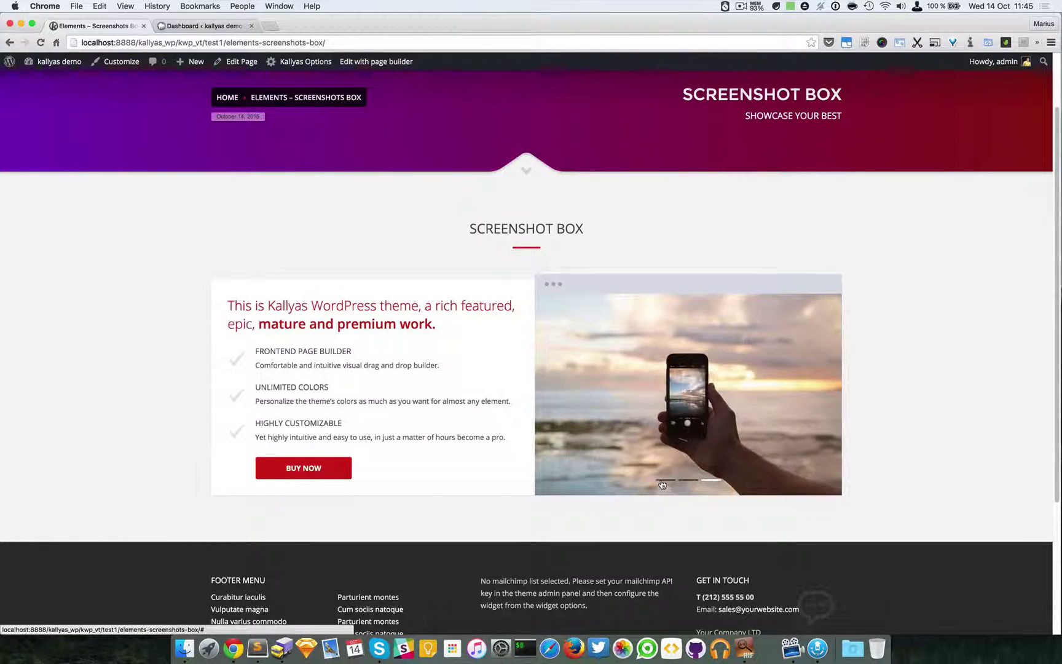
pyautogui.click(661, 481)
pyautogui.click(688, 481)
pyautogui.click(716, 482)
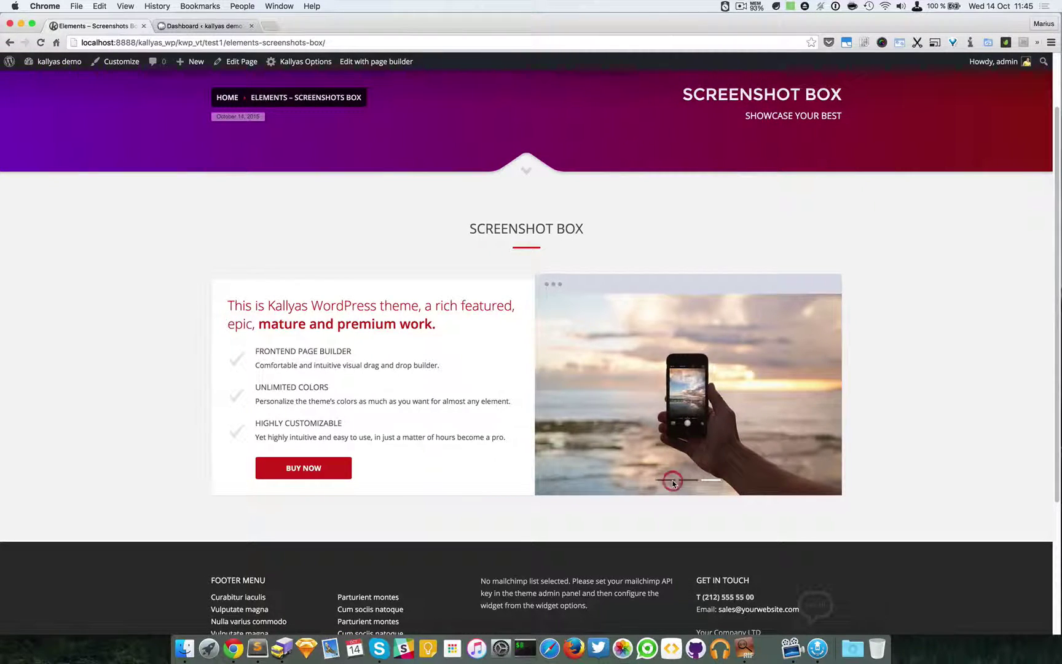
pyautogui.click(670, 480)
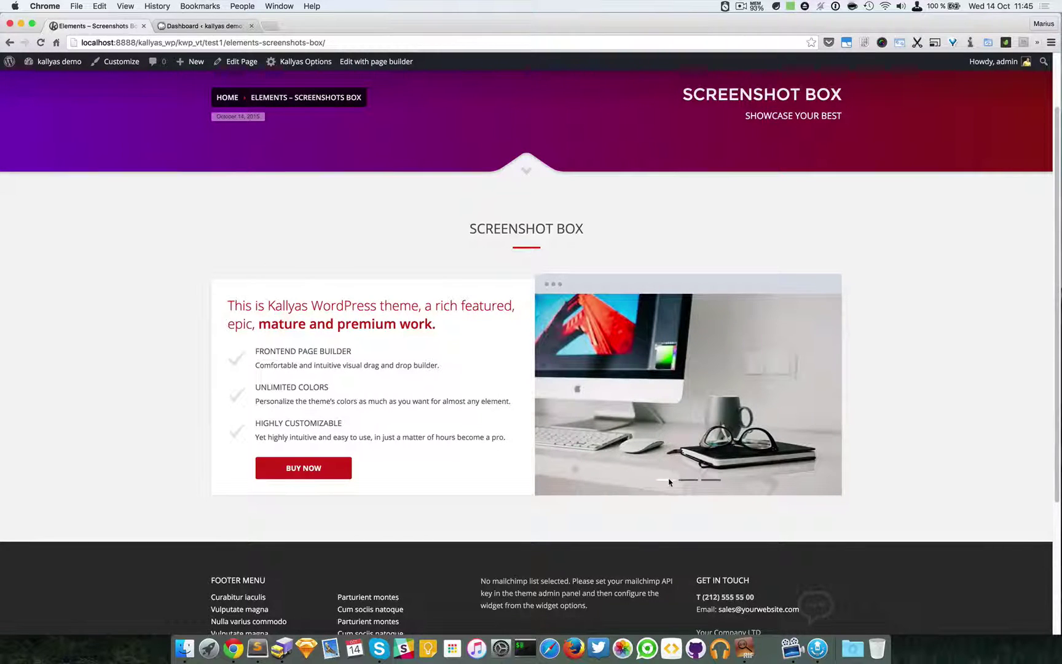
pyautogui.scroll(3, 664, 306)
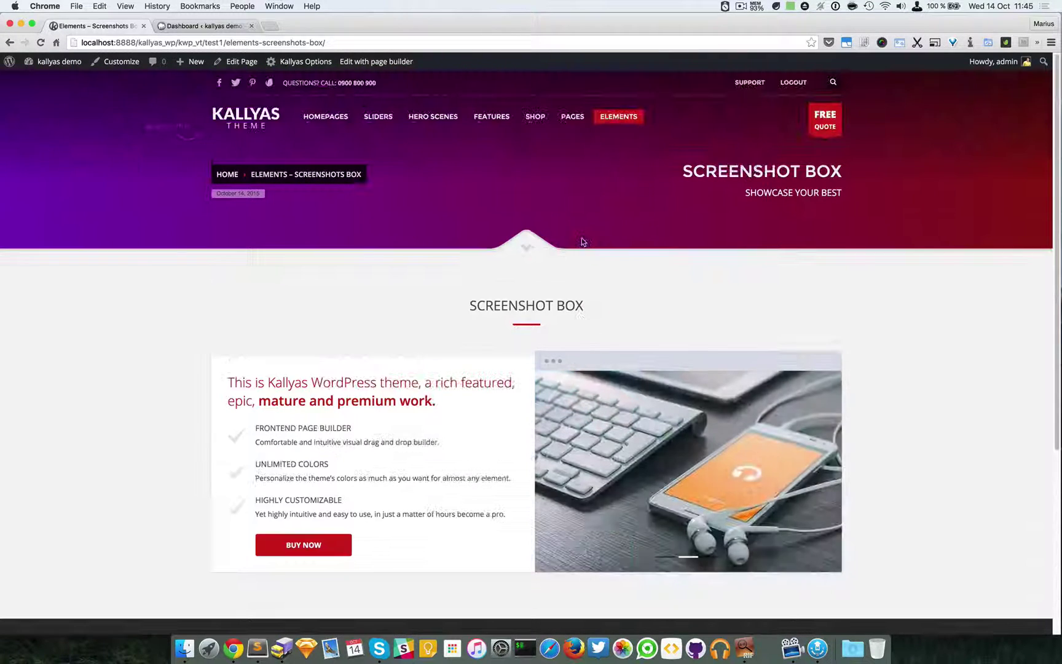
# Step: Open the page in the page builder and bring up the Screenshots Box settings
pyautogui.click(374, 62)
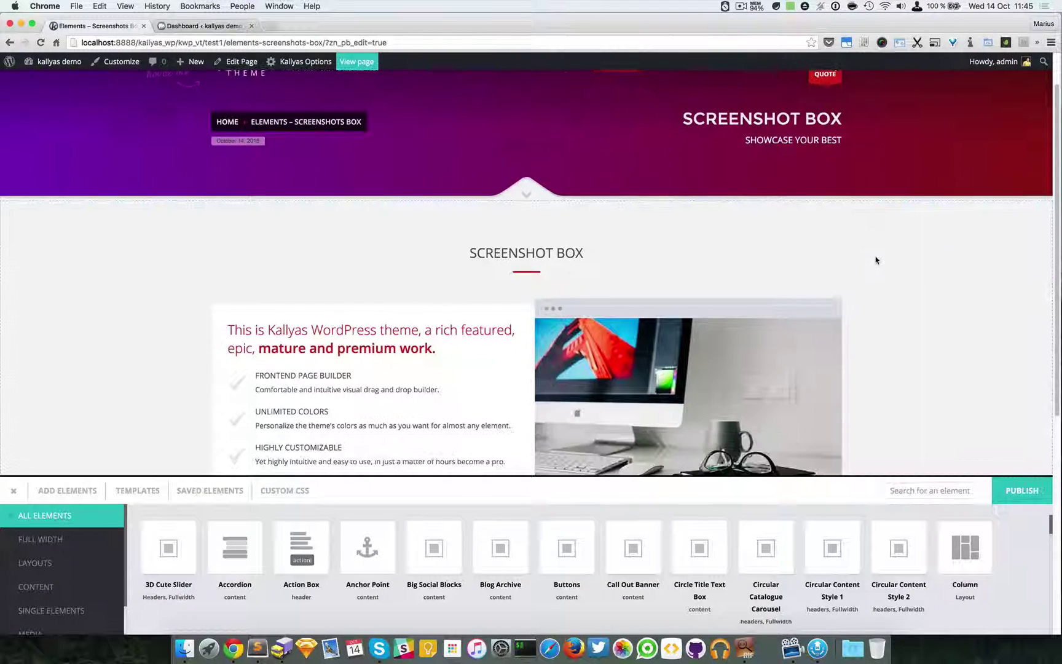
pyautogui.moveTo(527, 280)
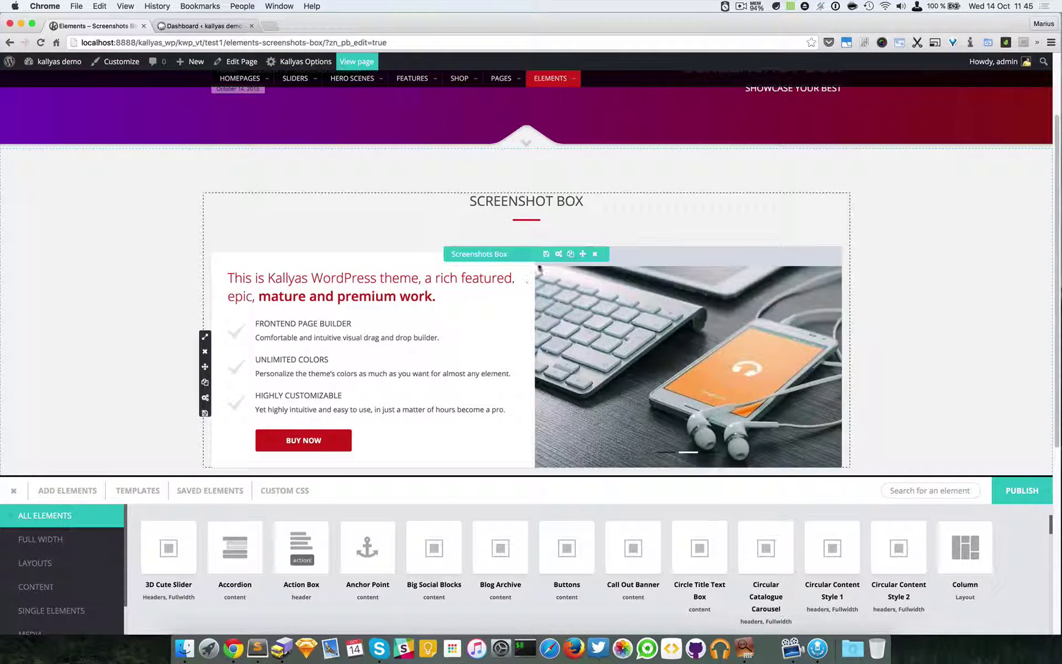
pyautogui.click(560, 255)
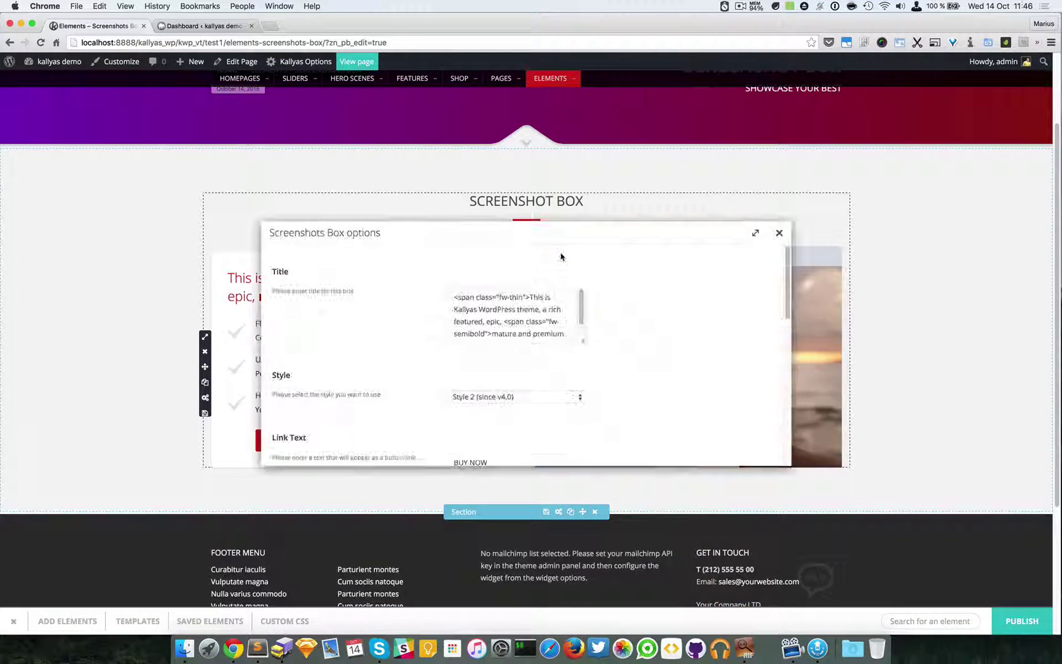
pyautogui.moveTo(546, 240); pyautogui.dragTo(767, 217)
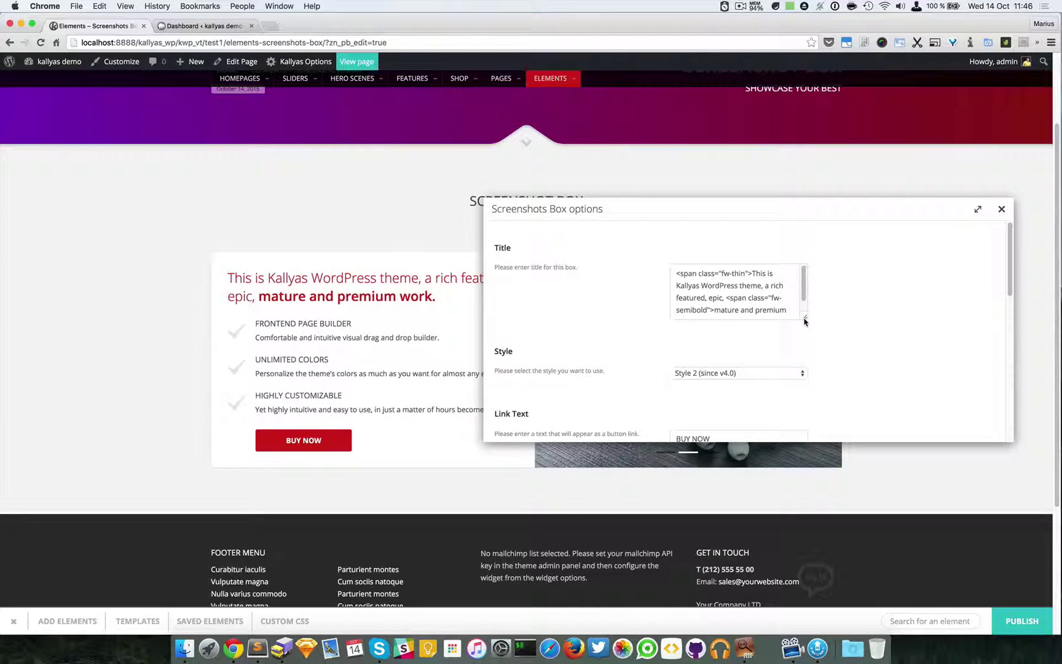
# Step: Enlarge the Title field and inspect its fw-thin and fw-semibold span class names
pyautogui.moveTo(806, 318); pyautogui.dragTo(888, 372)
pyautogui.click(707, 283)
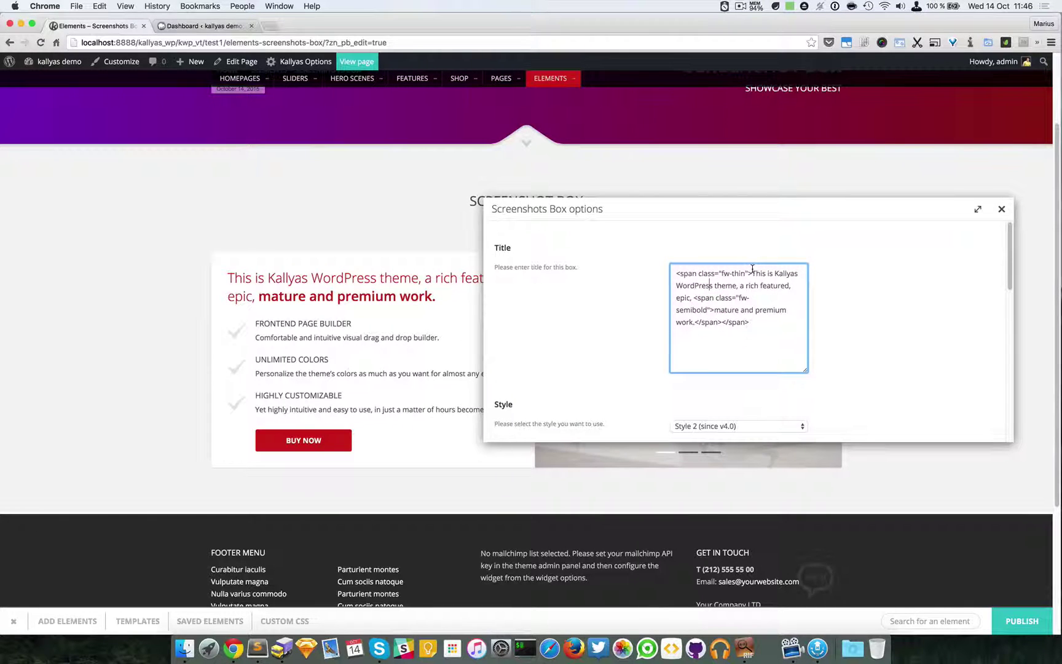
pyautogui.moveTo(572, 210); pyautogui.dragTo(580, 317)
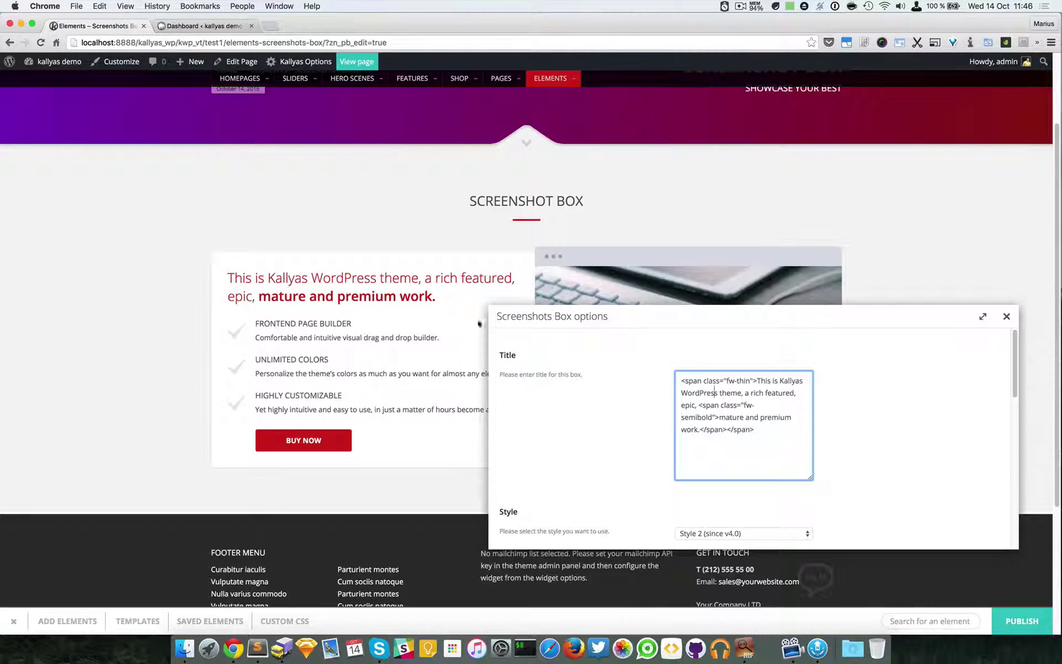
pyautogui.doubleClick(732, 381)
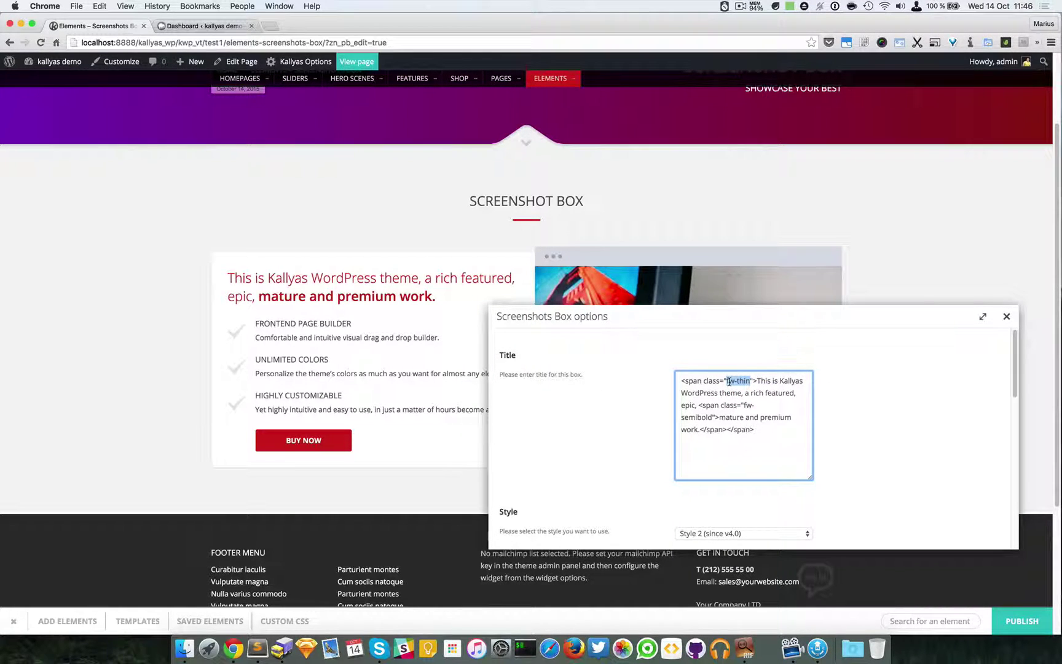
pyautogui.doubleClick(742, 381)
pyautogui.doubleClick(732, 381)
pyautogui.doubleClick(731, 381)
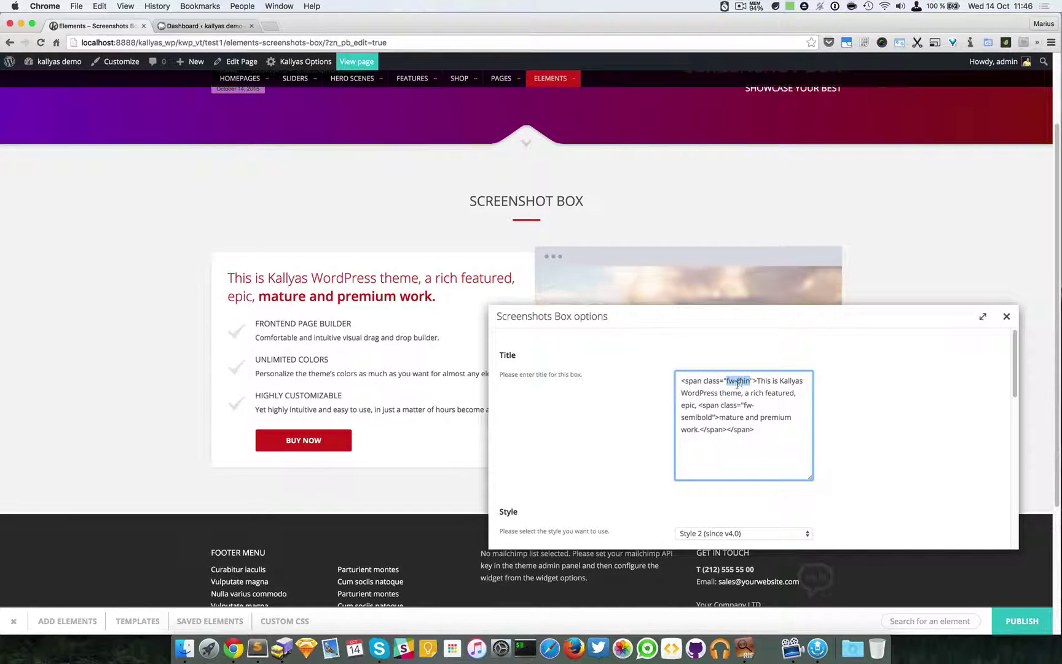
pyautogui.click(742, 382)
pyautogui.doubleClick(745, 406)
pyautogui.doubleClick(691, 416)
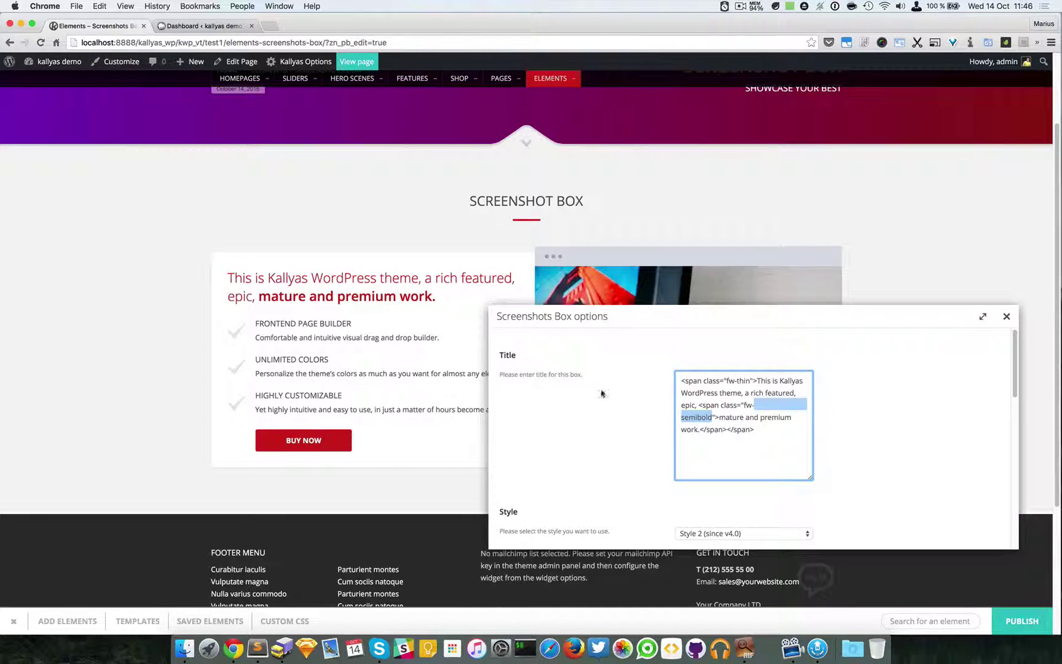
pyautogui.scroll(-4, 629, 410)
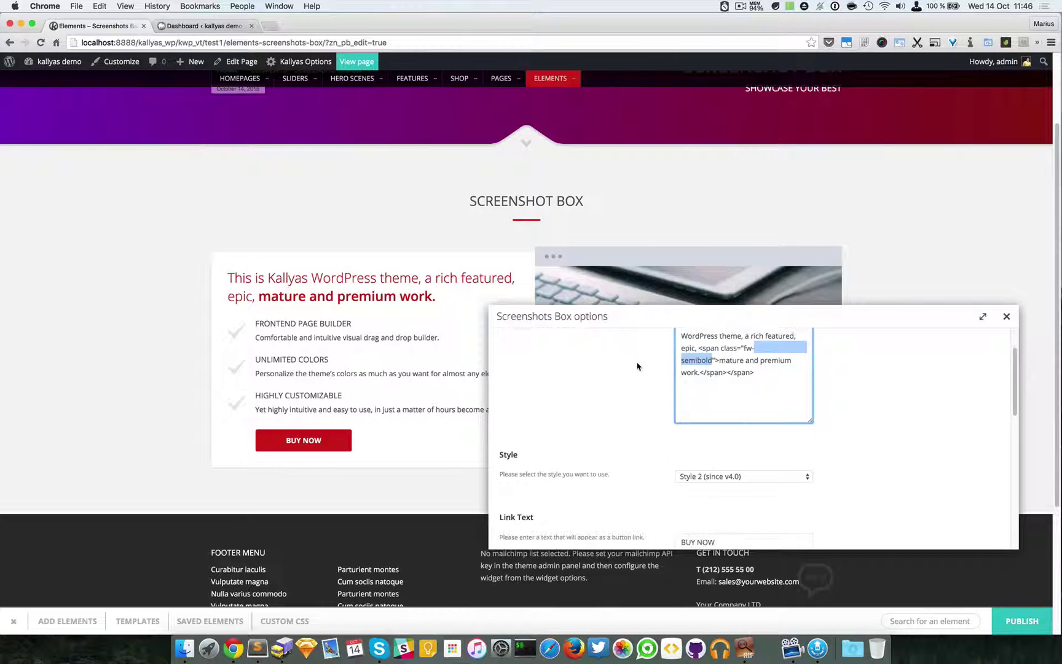
pyautogui.scroll(-3, 638, 368)
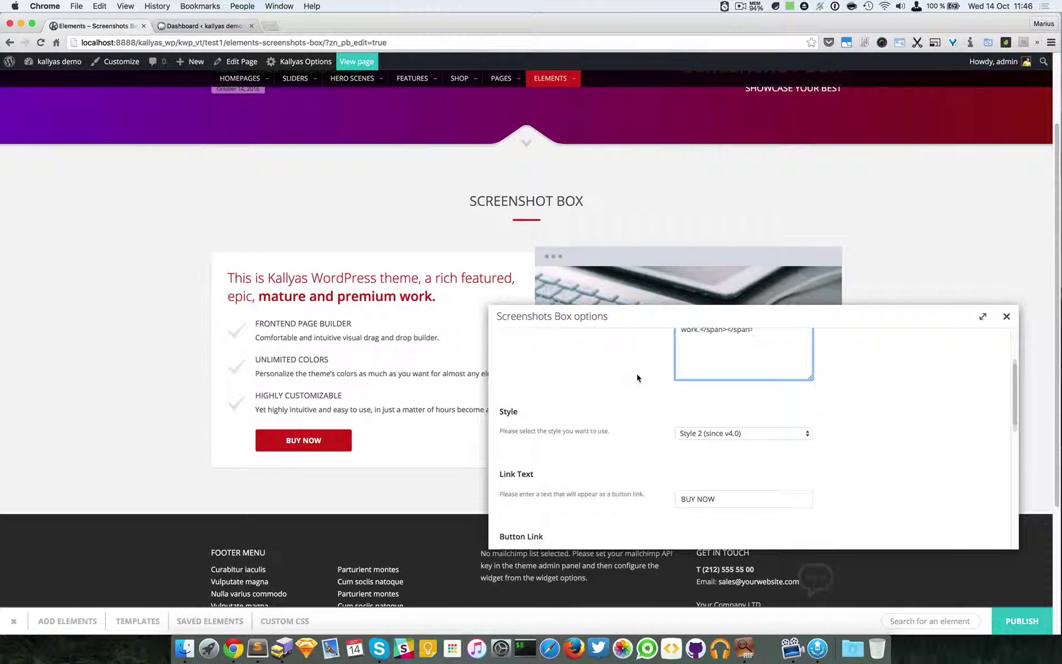
# Step: Change the Screenshots Box style to Style 1 and close the options to re-render it
pyautogui.click(747, 427)
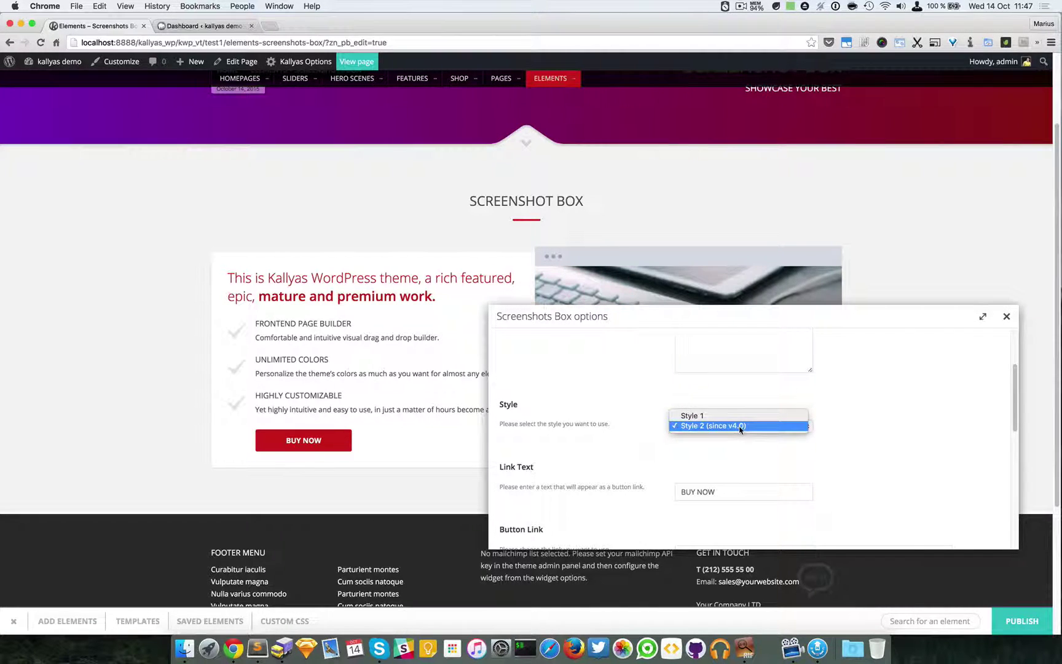
pyautogui.click(716, 418)
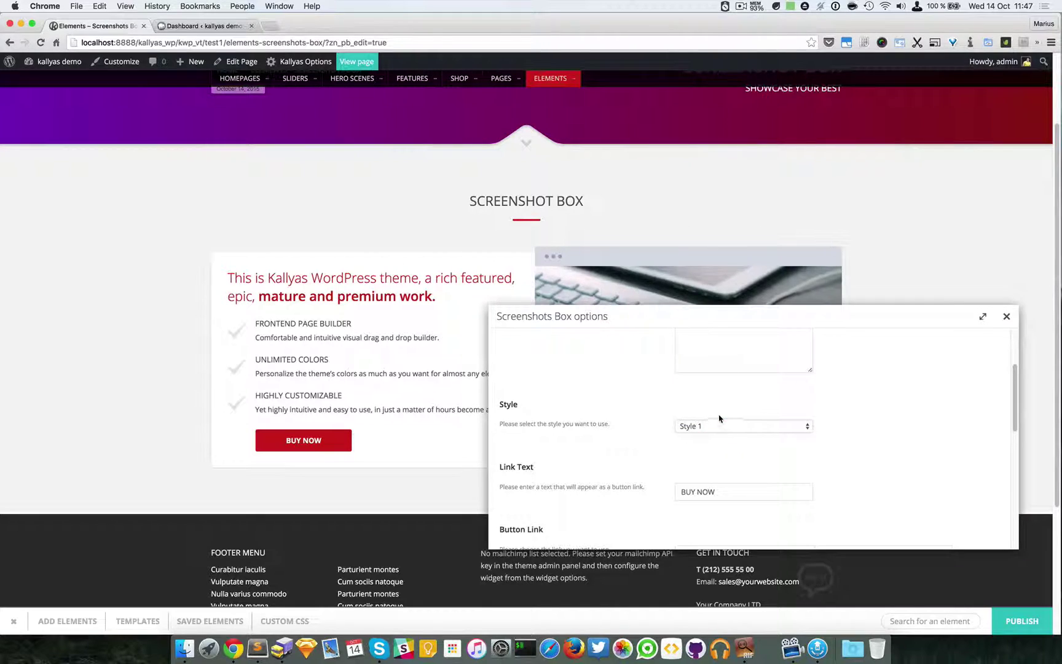
pyautogui.click(1007, 316)
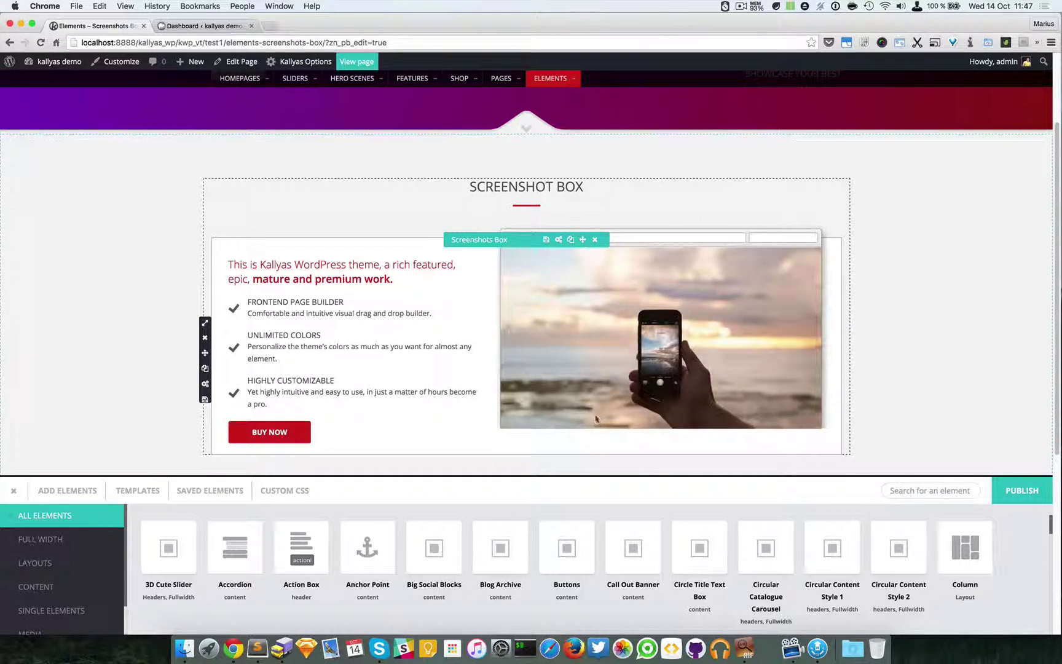
pyautogui.click(558, 239)
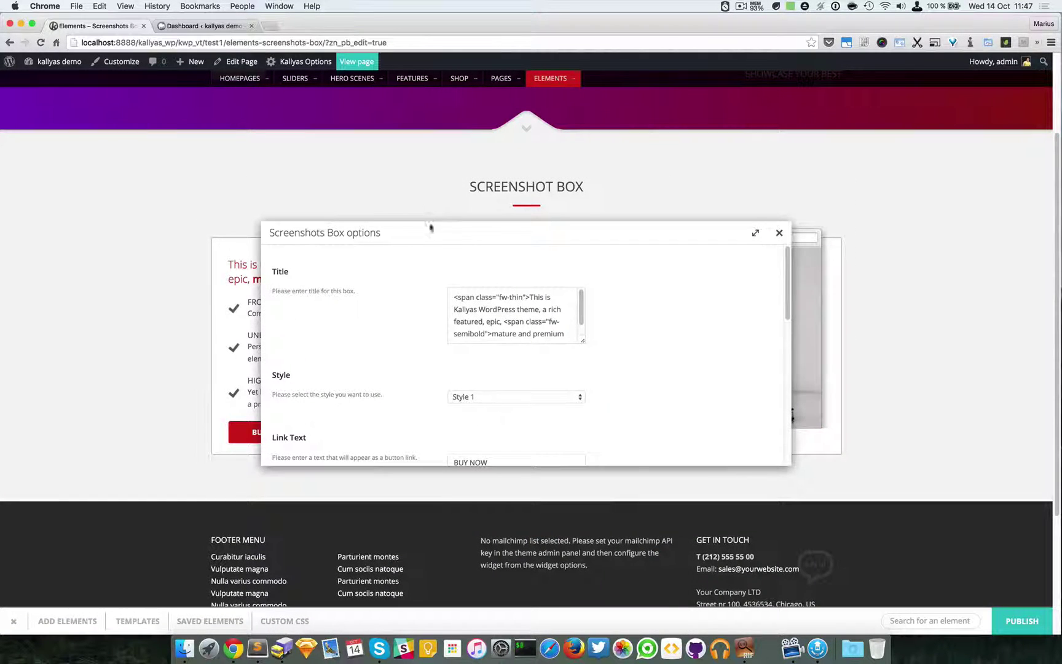
pyautogui.moveTo(430, 229); pyautogui.dragTo(648, 269)
pyautogui.scroll(-1, 569, 375)
pyautogui.scroll(-1, 569, 375)
pyautogui.click(719, 393)
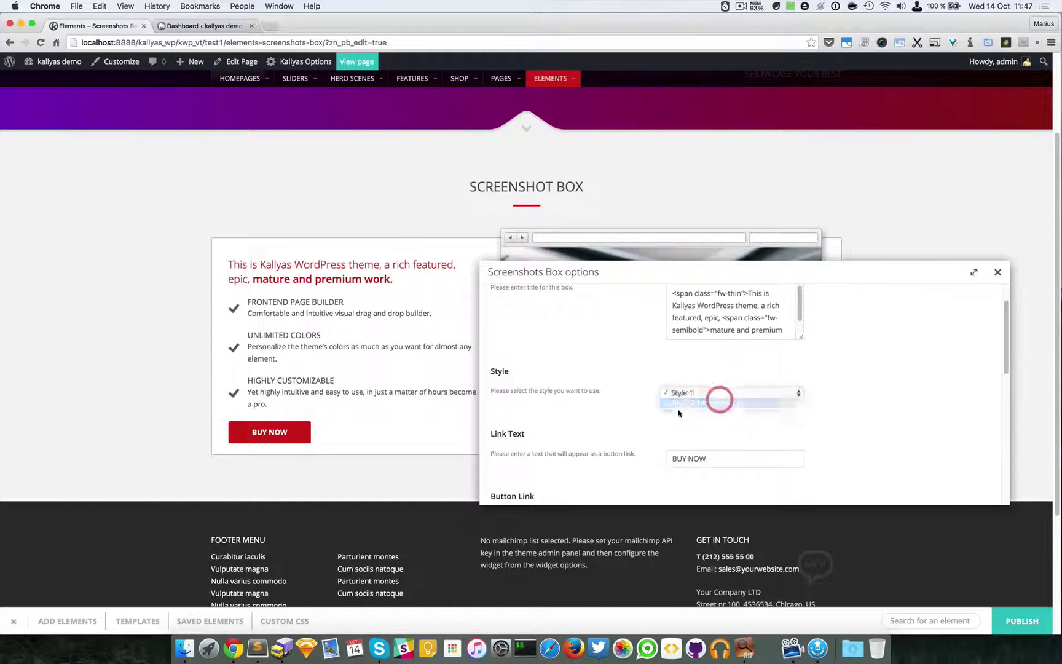
pyautogui.scroll(-2, 664, 414)
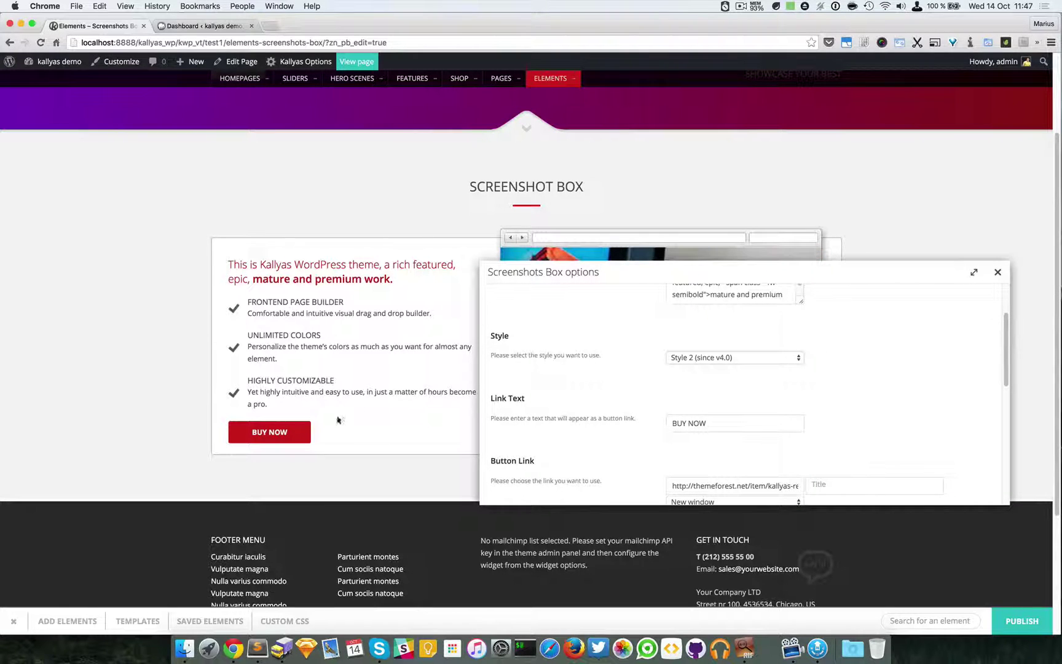
pyautogui.scroll(-2, 713, 433)
pyautogui.click(710, 380)
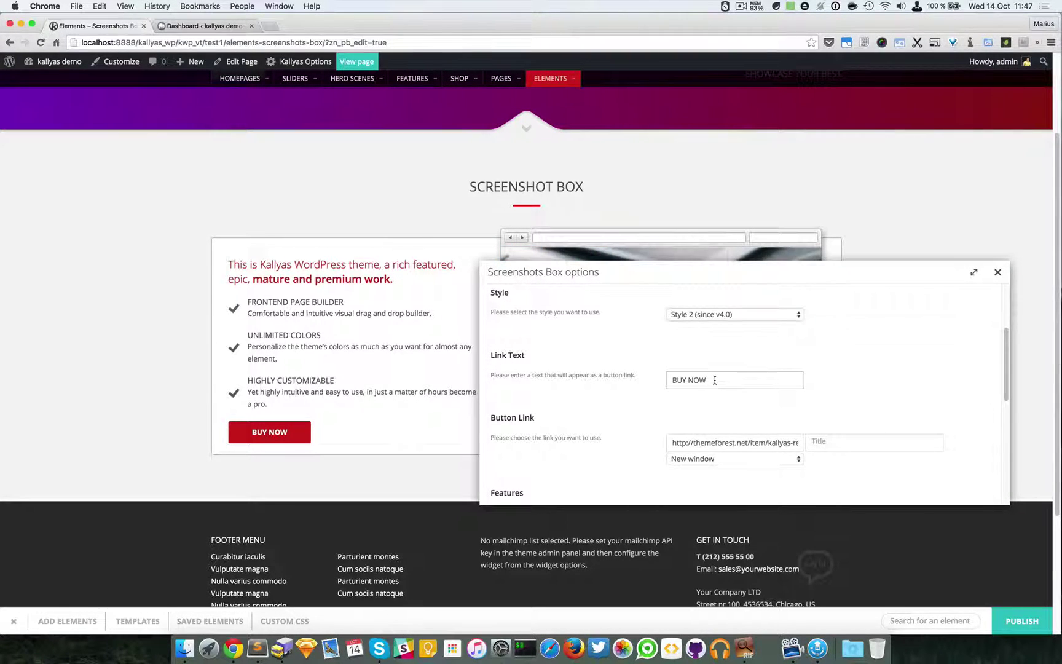
pyautogui.tripleClick(713, 380)
pyautogui.tripleClick(724, 442)
pyautogui.press('End')
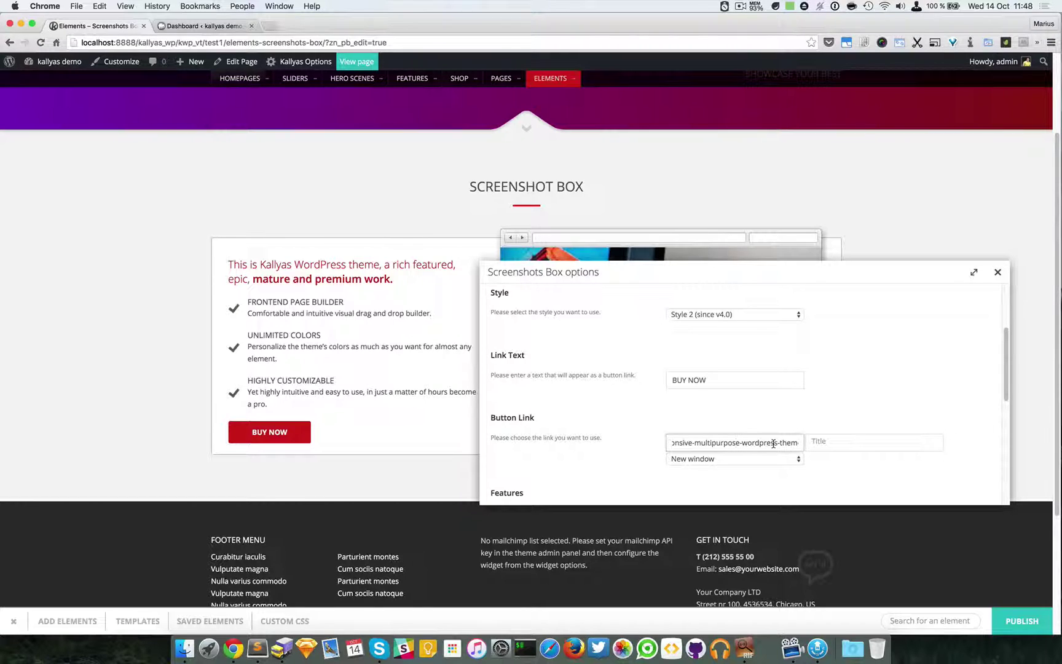
pyautogui.click(682, 376)
pyautogui.click(695, 378)
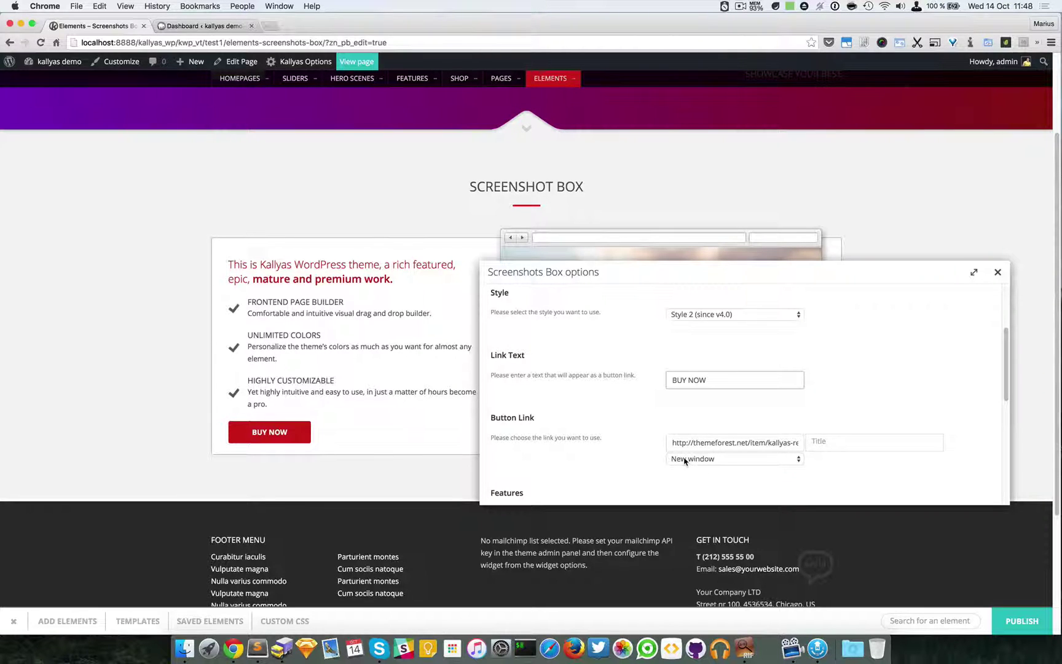
pyautogui.scroll(-5, 602, 450)
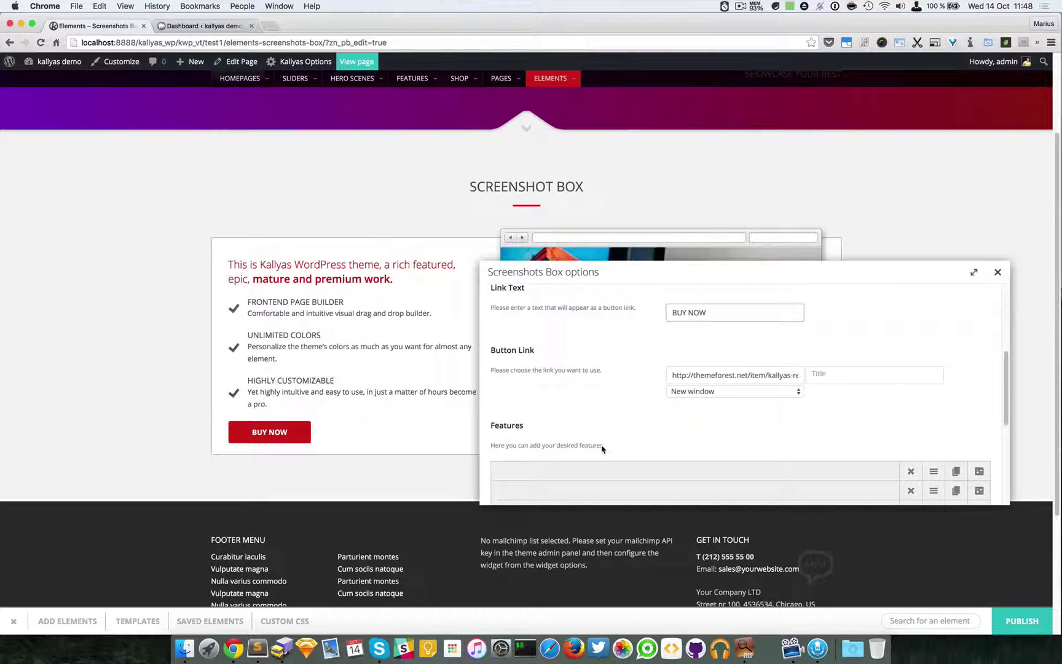
# Step: Drag UNLIMITED COLORS to the top of the features list and check its title unchanged
pyautogui.scroll(-1, 608, 433)
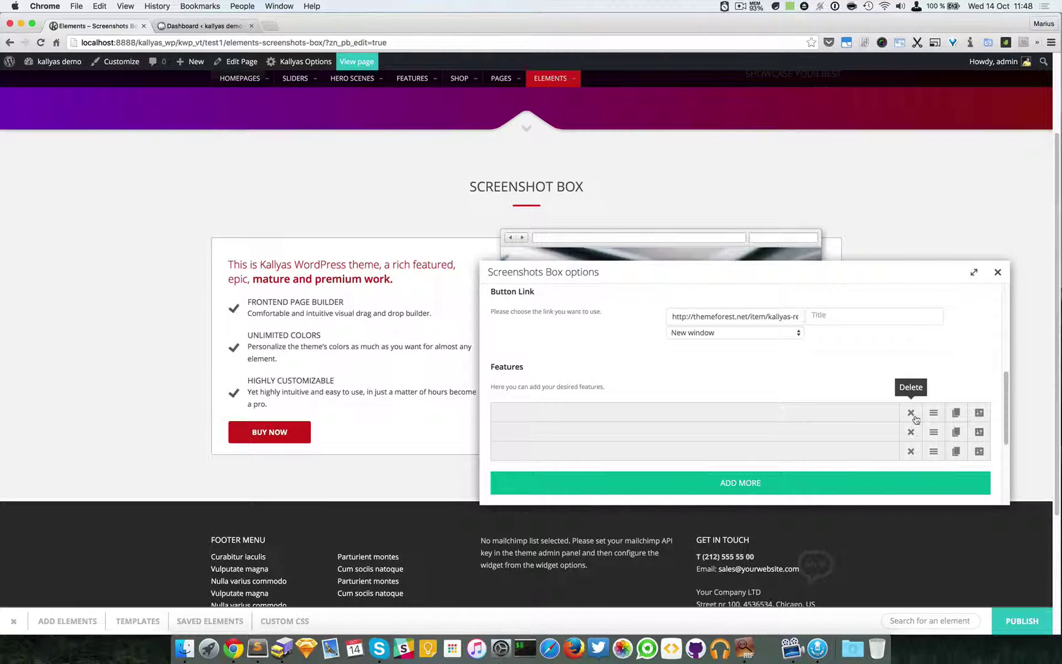
pyautogui.click(933, 434)
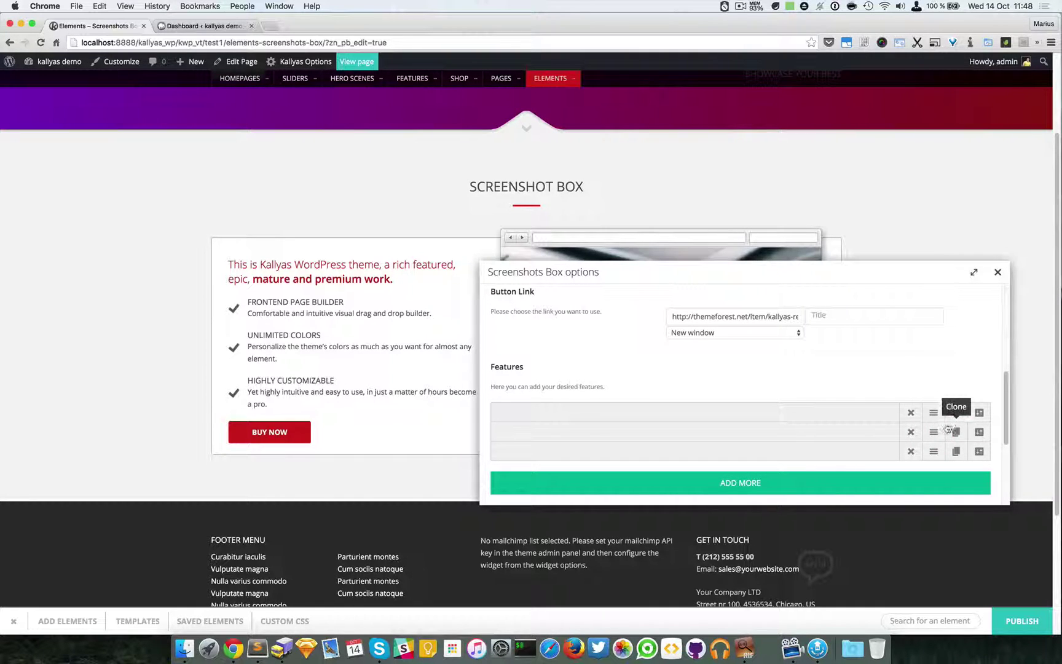
pyautogui.click(984, 412)
pyautogui.moveTo(565, 234); pyautogui.dragTo(763, 198)
pyautogui.doubleClick(683, 279)
pyautogui.click(736, 281)
pyautogui.click(717, 285)
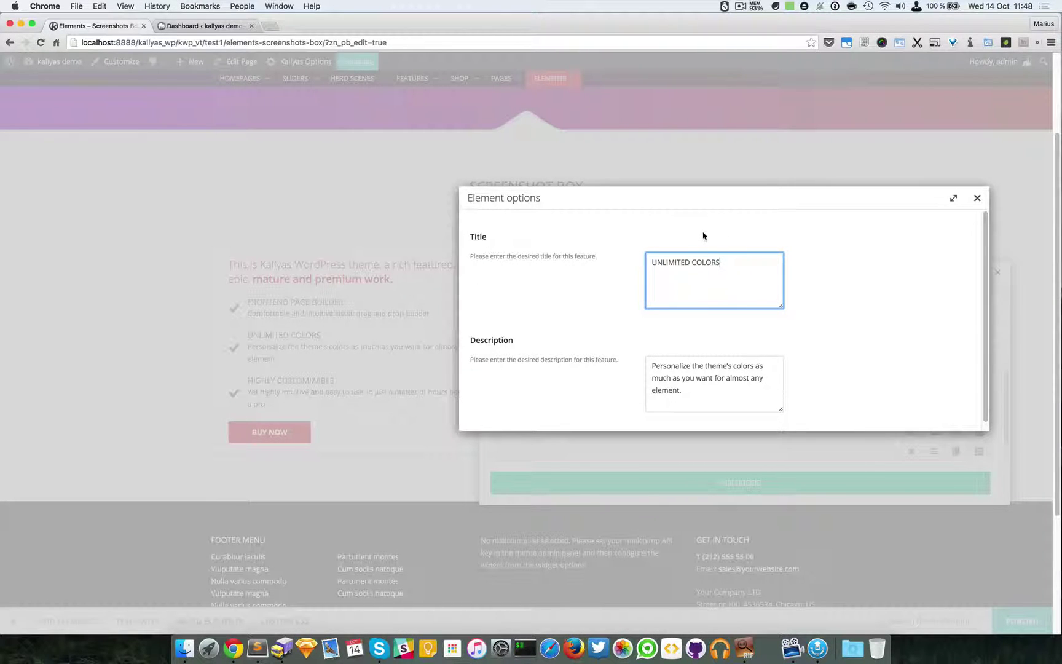
pyautogui.moveTo(632, 195); pyautogui.dragTo(675, 176)
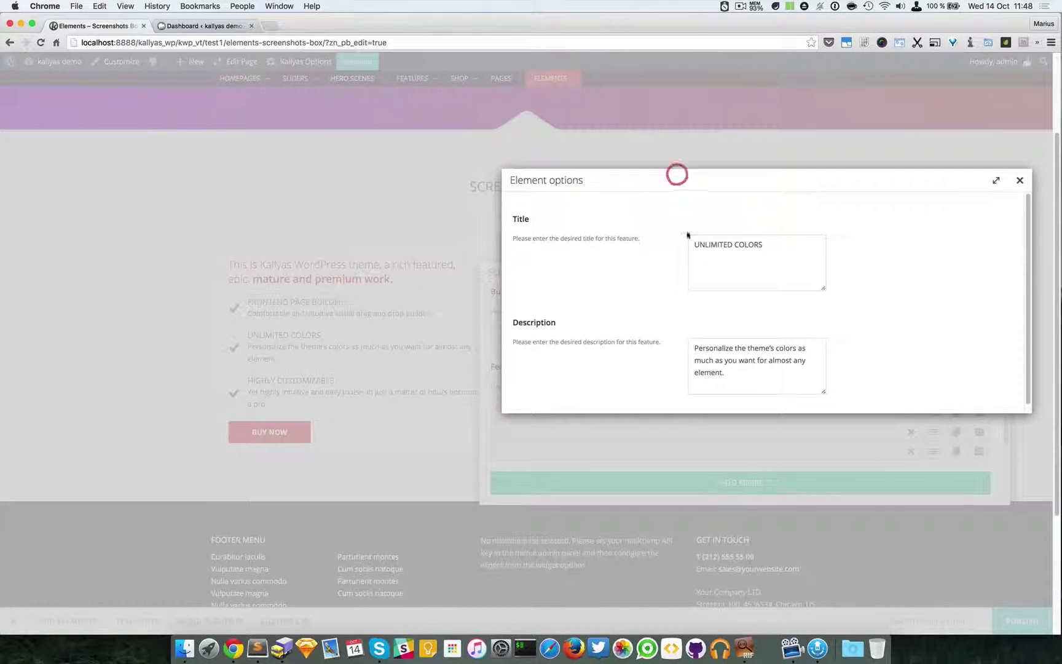
pyautogui.scroll(-1, 857, 290)
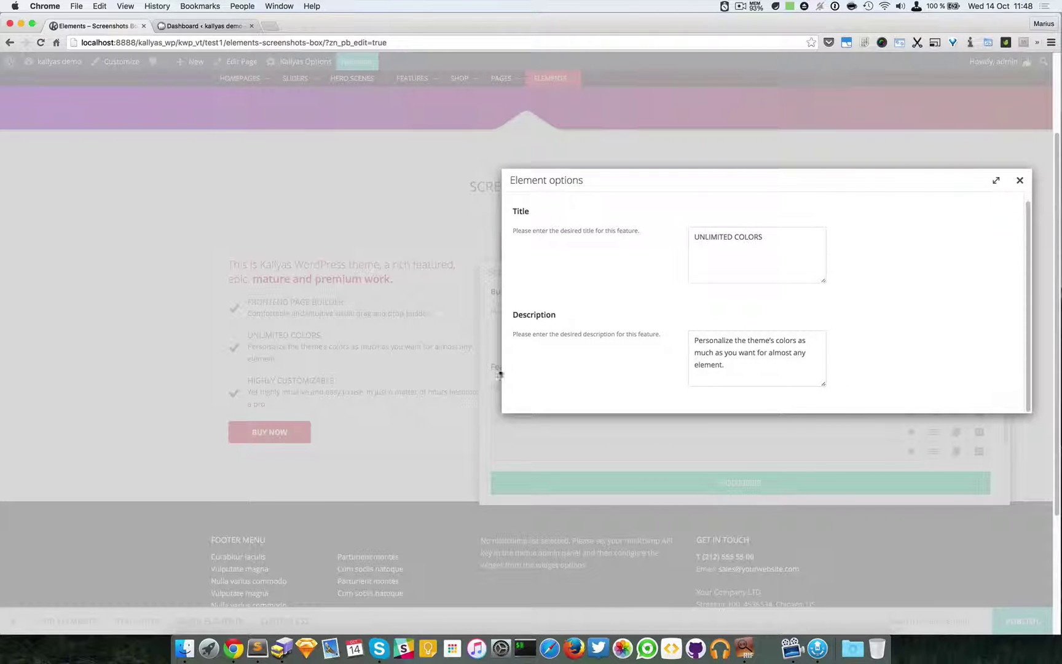
pyautogui.click(1020, 180)
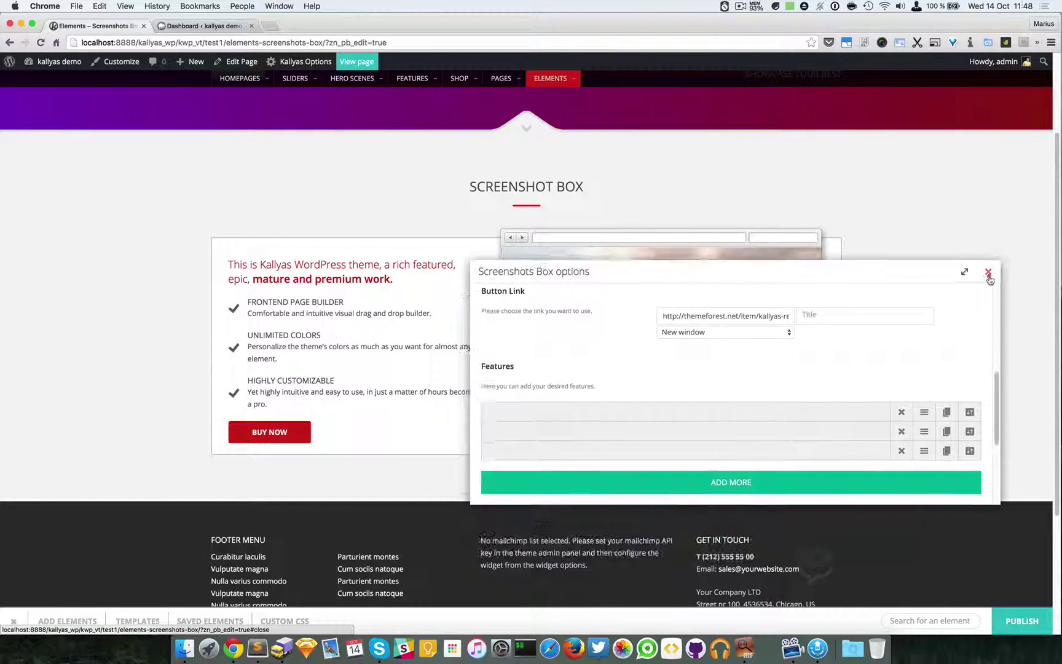
# Step: Apply the new feature order, then reopen the box settings at the Images list
pyautogui.click(998, 275)
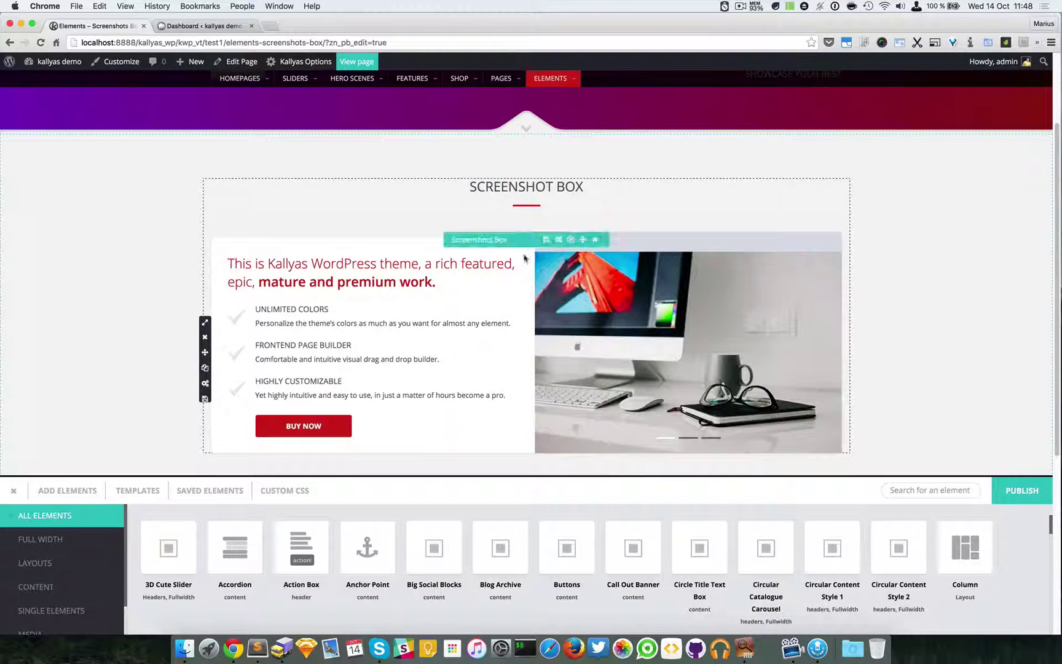
pyautogui.click(559, 242)
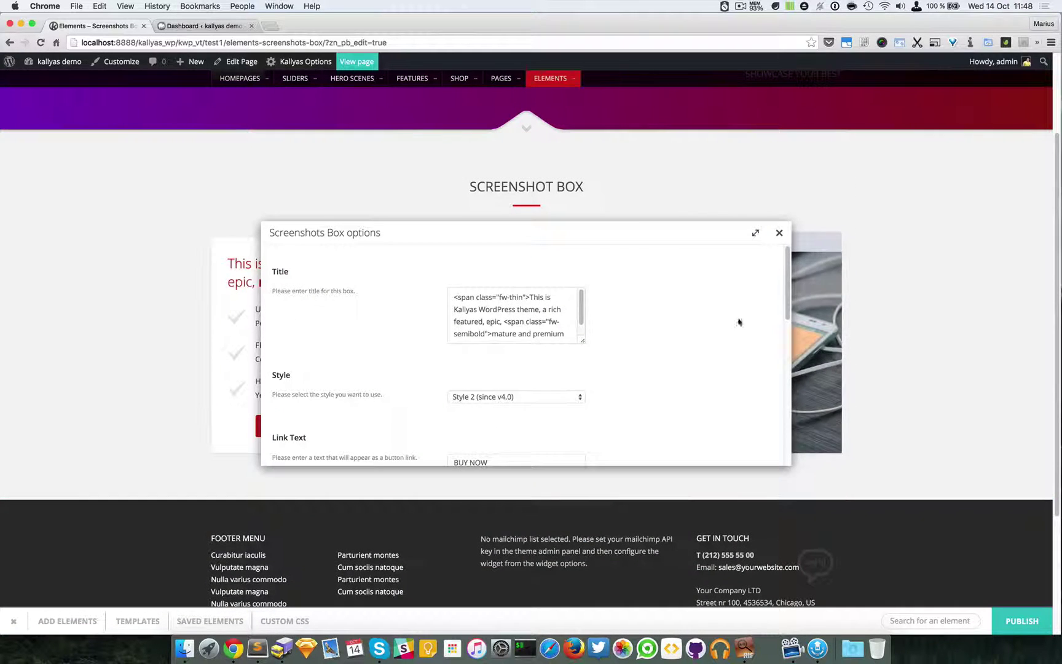
pyautogui.moveTo(636, 230); pyautogui.dragTo(805, 110)
pyautogui.scroll(-10, 823, 232)
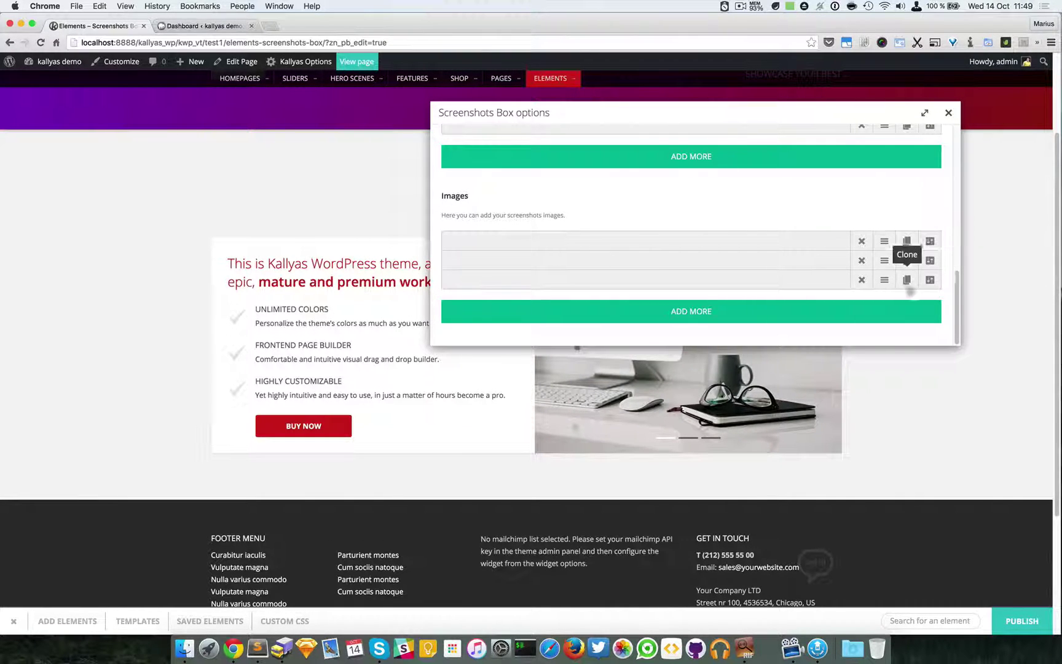
# Step: Inspect the first slider image and media library without changes, reorder images, and close the options
pyautogui.click(930, 241)
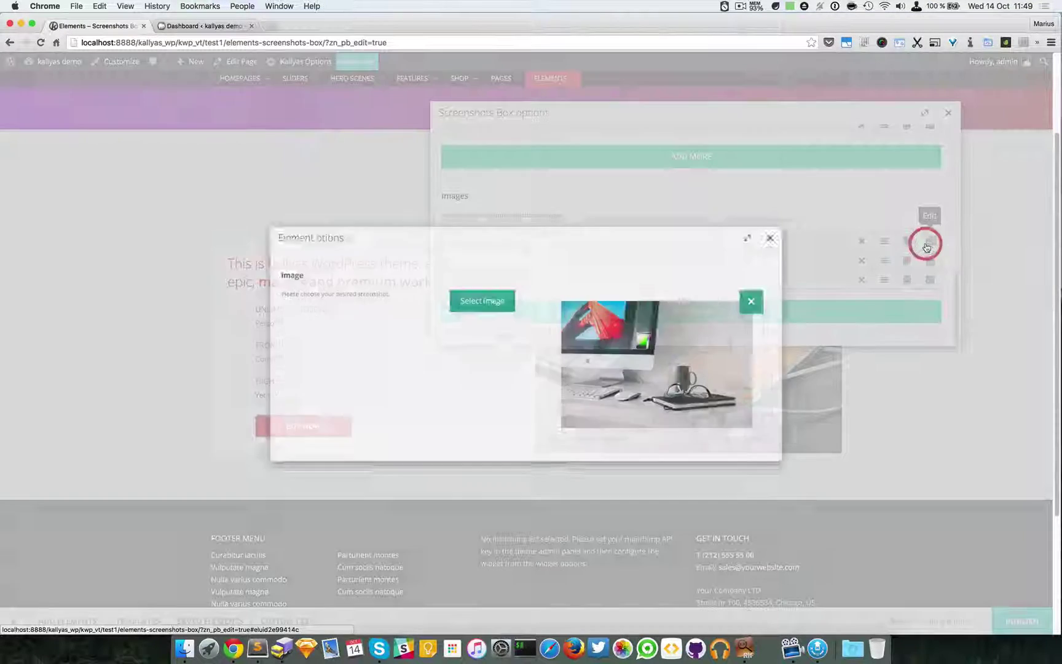
pyautogui.moveTo(661, 235); pyautogui.dragTo(864, 333)
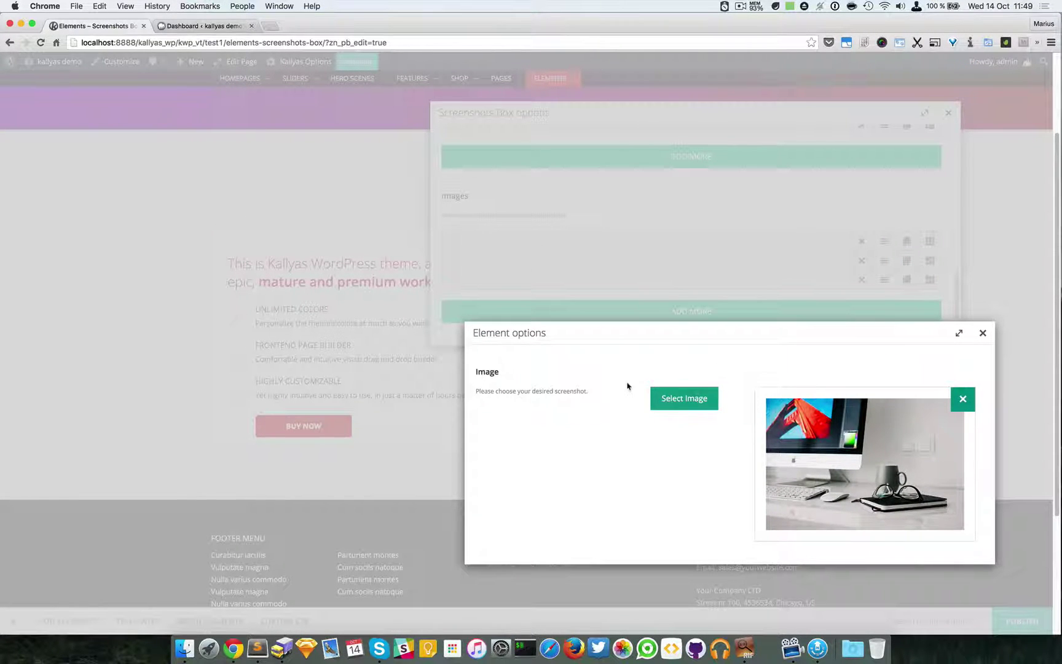
pyautogui.click(669, 401)
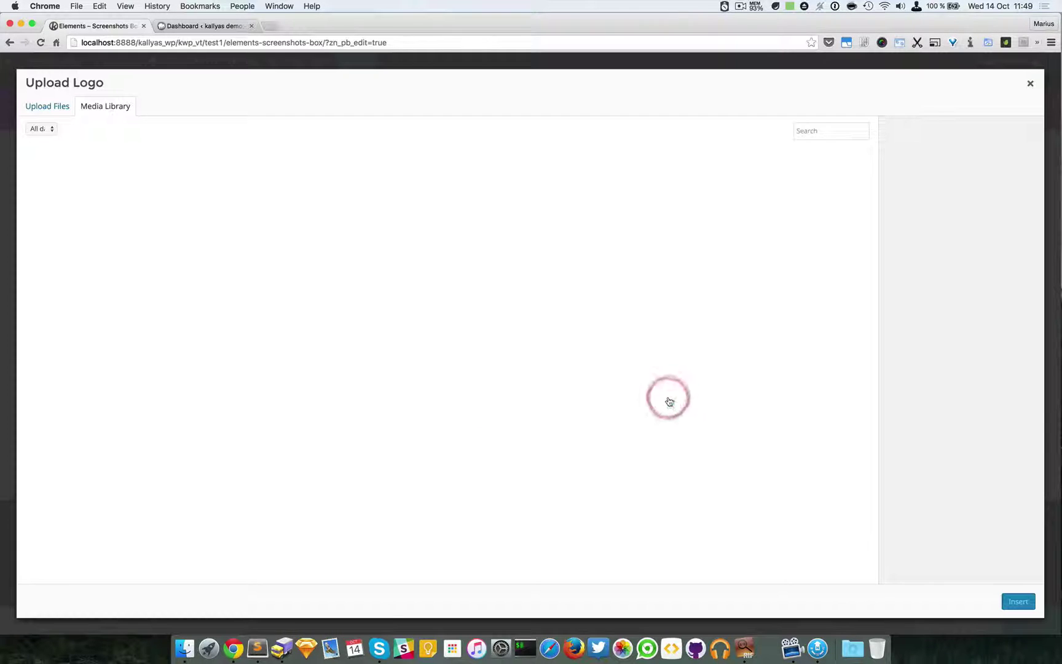
pyautogui.click(1032, 85)
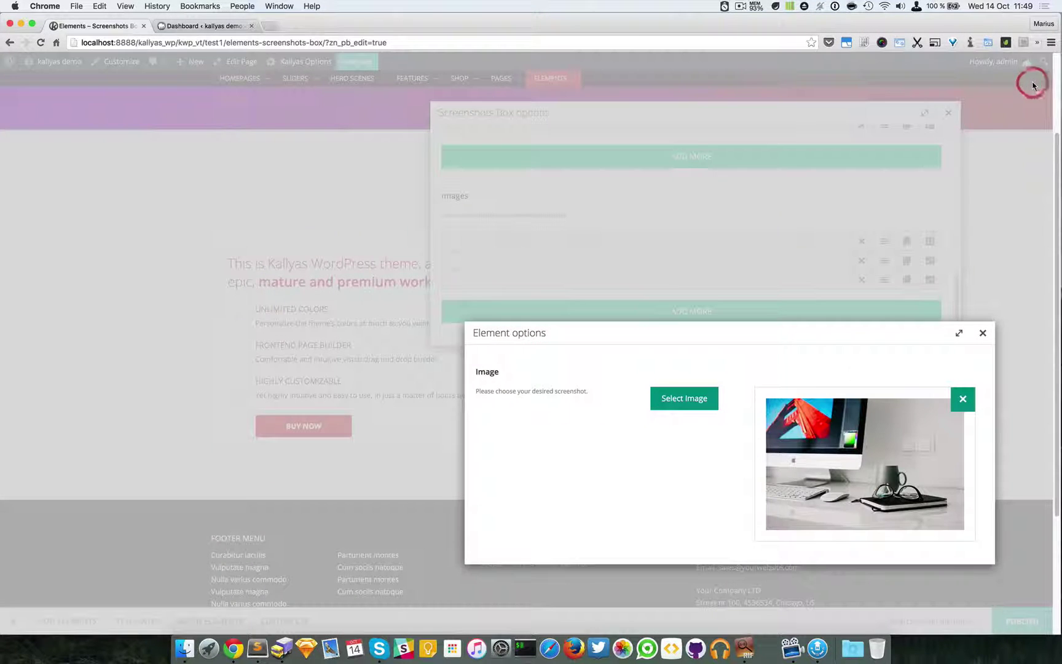
pyautogui.click(983, 334)
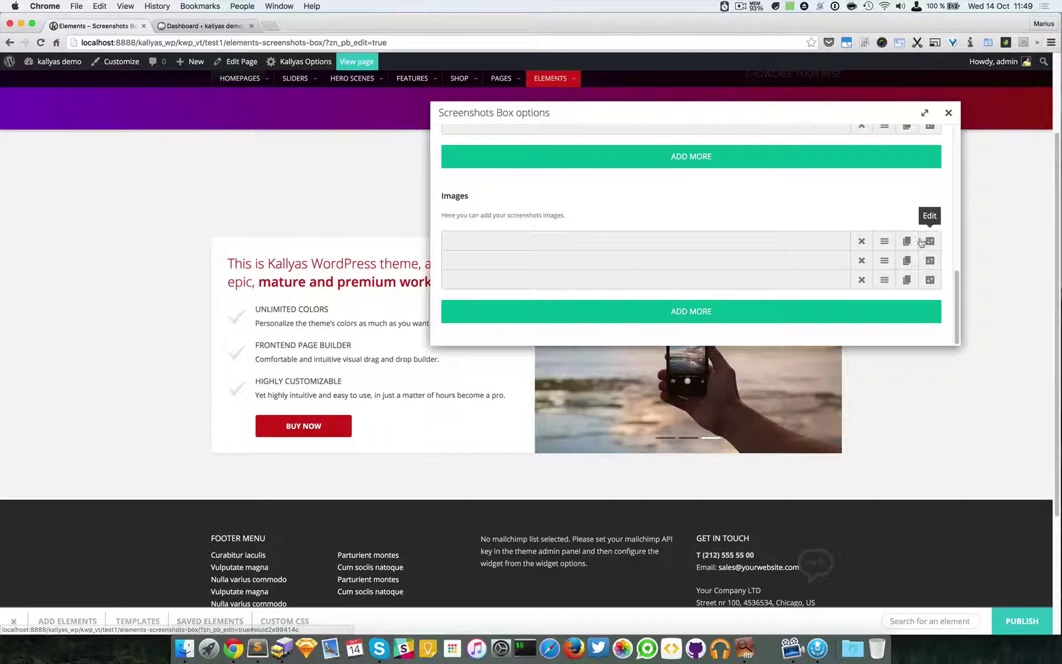
pyautogui.moveTo(885, 241); pyautogui.dragTo(885, 268)
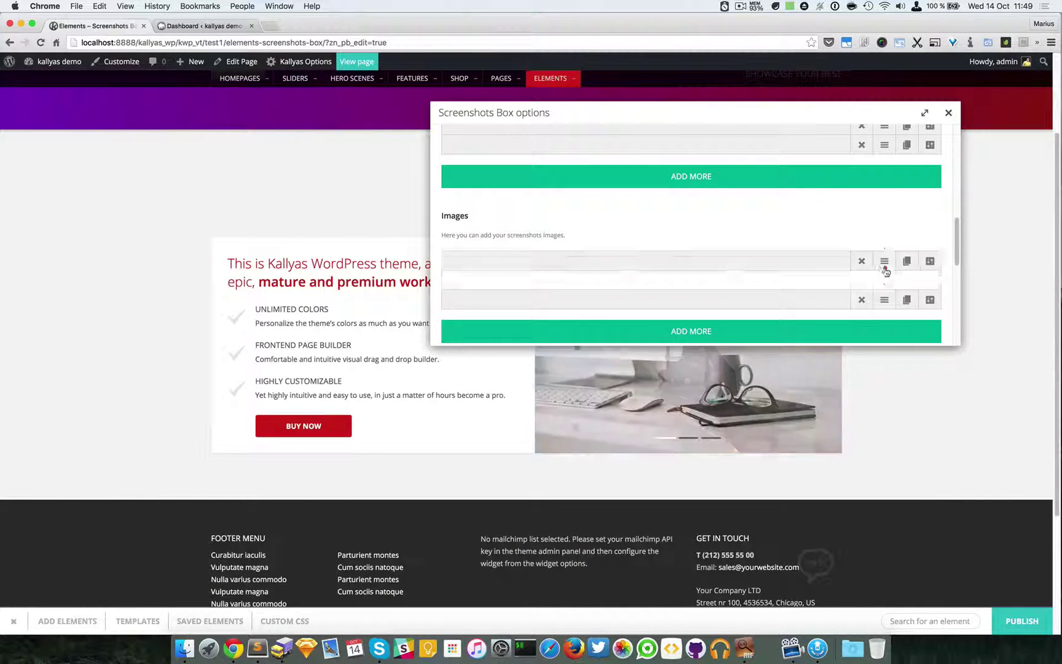
pyautogui.click(946, 116)
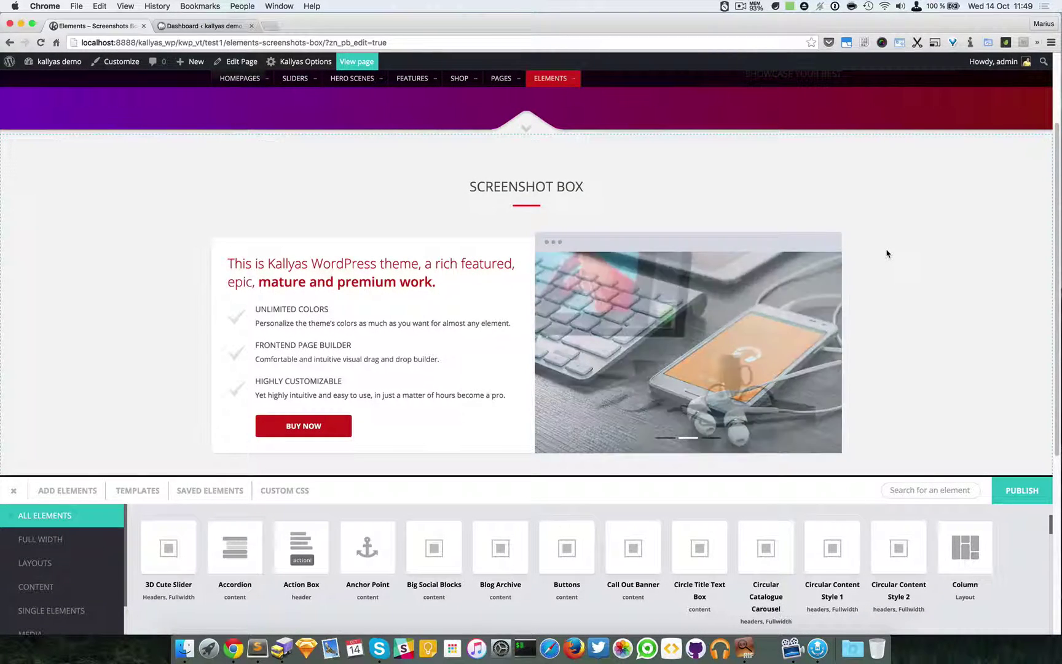
# Step: Find 'section' in the elements panel and add a new Section below the first box
pyautogui.scroll(-2, 676, 369)
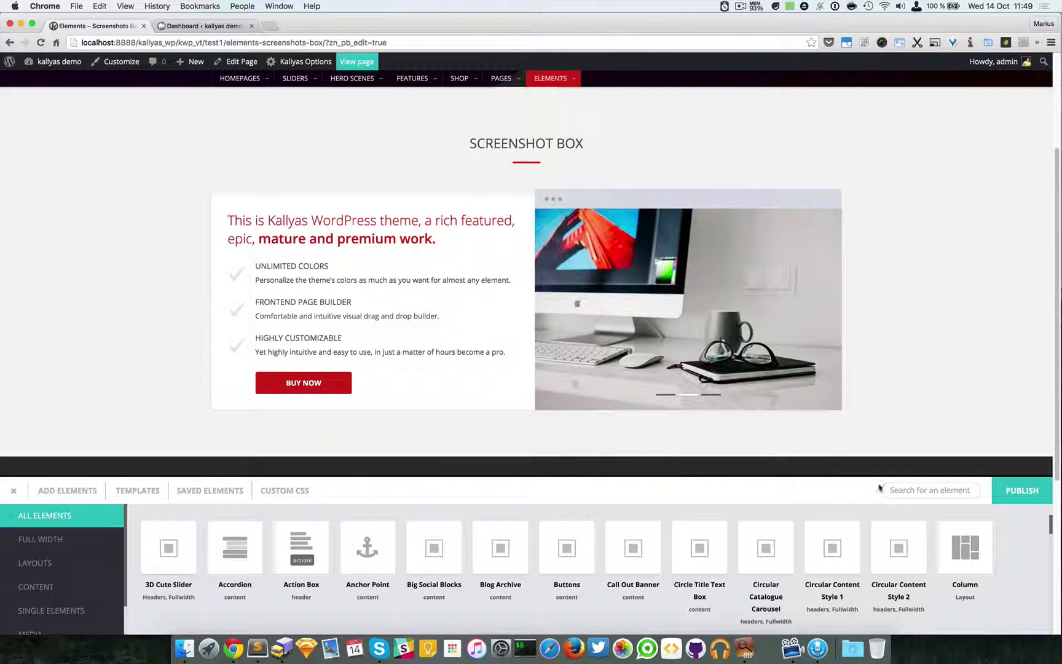
pyautogui.click(925, 490)
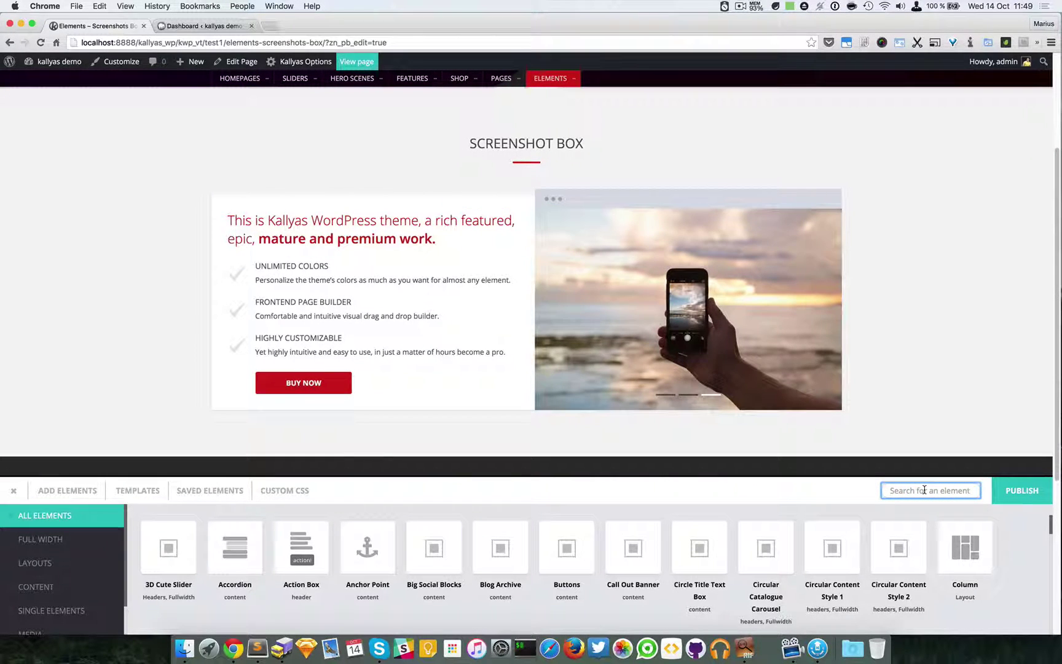
pyautogui.write('section')
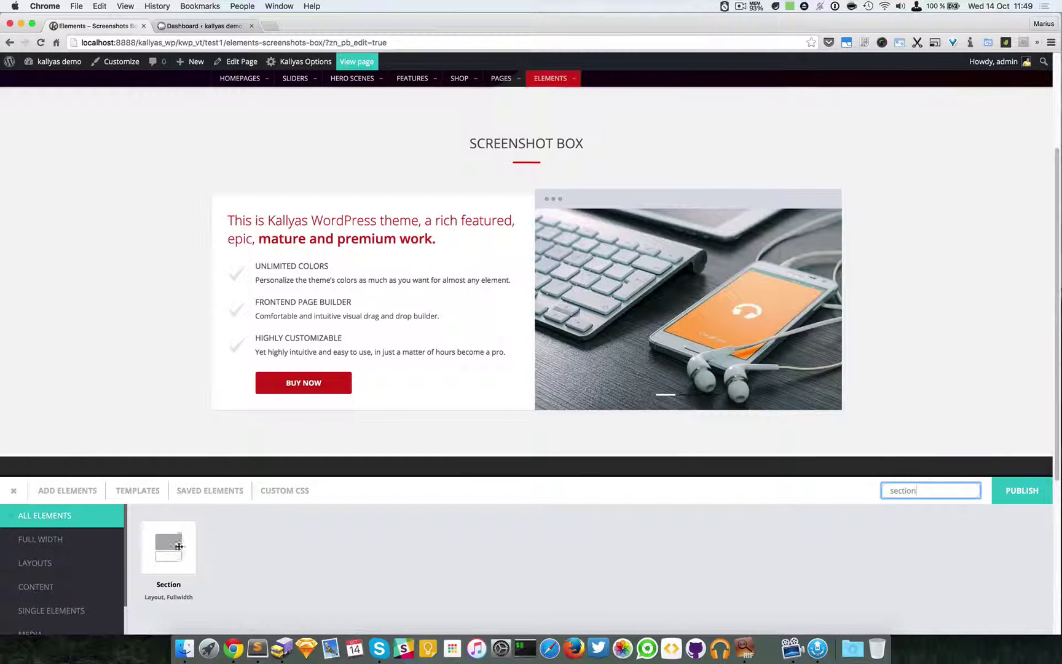
pyautogui.moveTo(185, 541); pyautogui.dragTo(394, 458)
# Step: Search 'scree' and drop a Screenshots Box into the new section
pyautogui.scroll(-4, 407, 416)
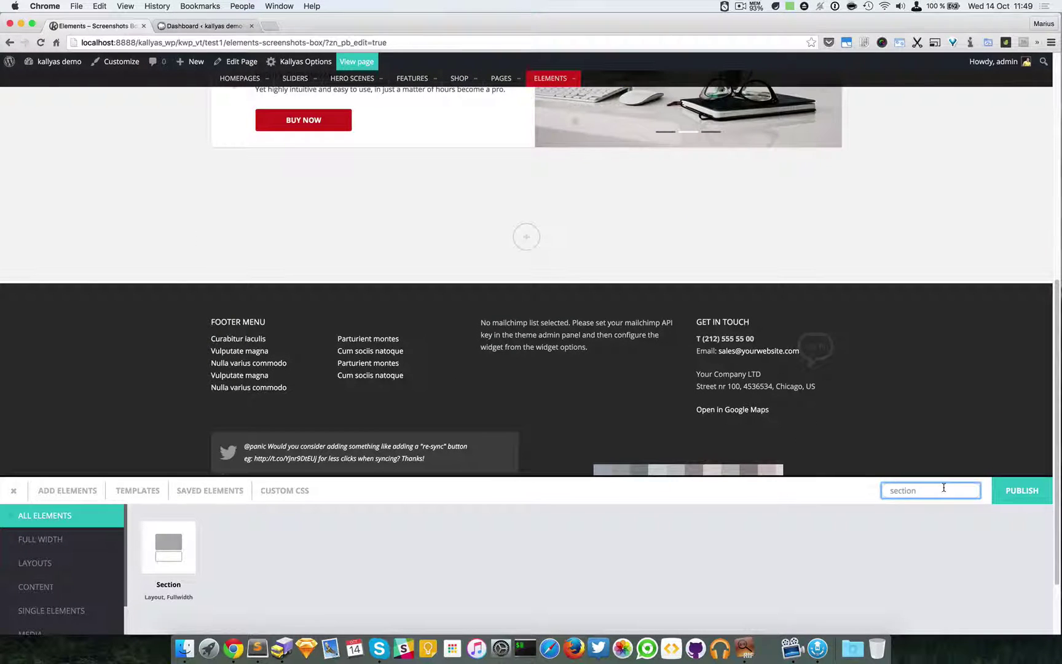
pyautogui.doubleClick(944, 488)
pyautogui.press('BackSpace')
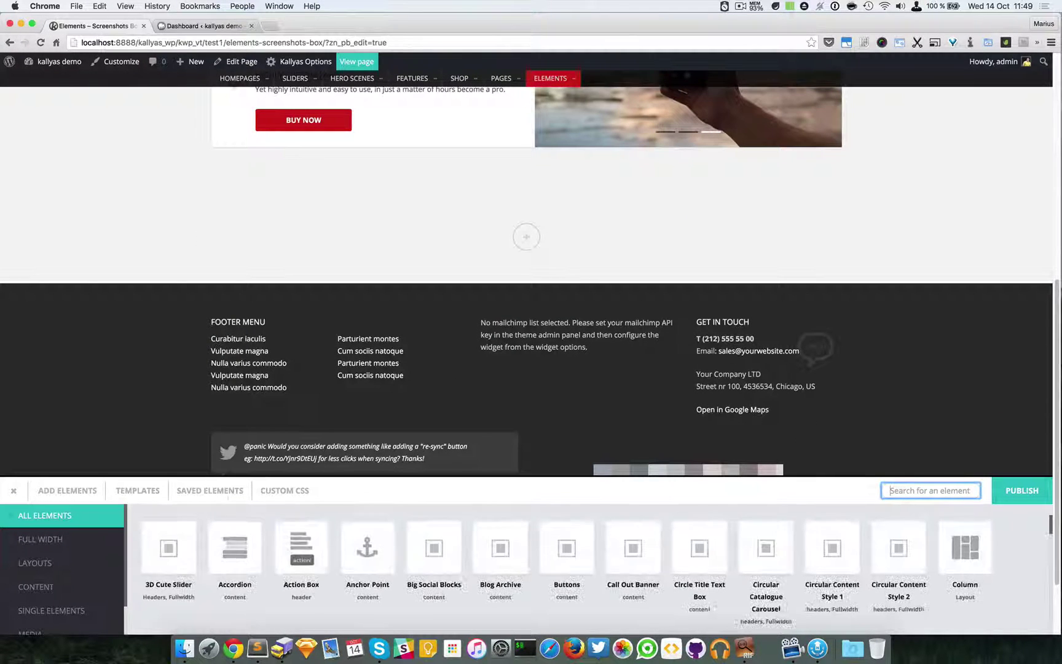
pyautogui.write('scree')
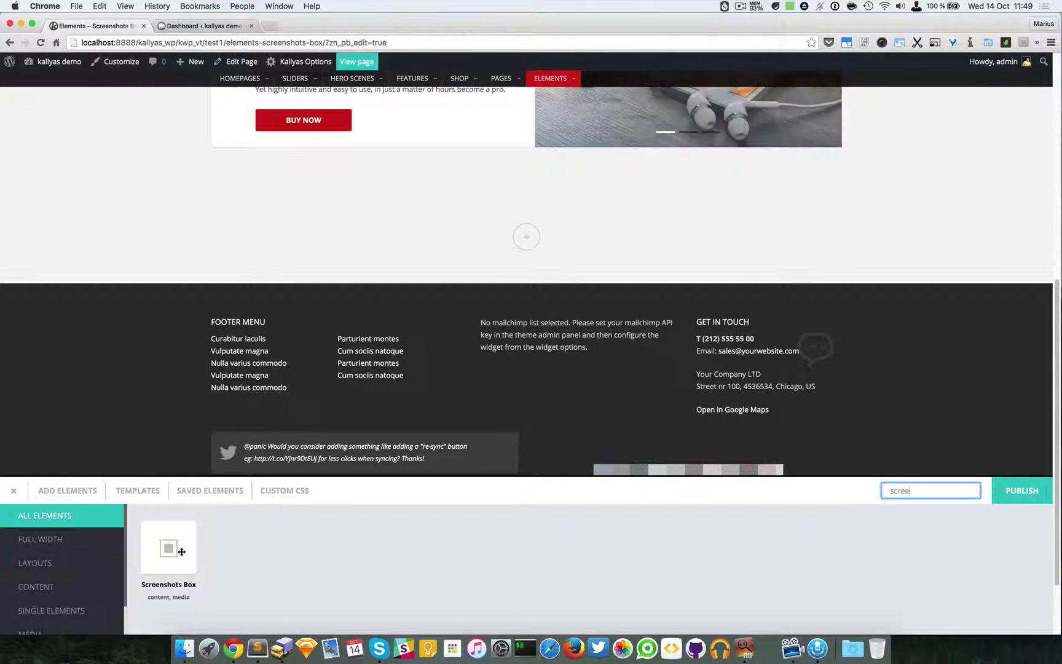
pyautogui.moveTo(169, 547); pyautogui.dragTo(551, 274)
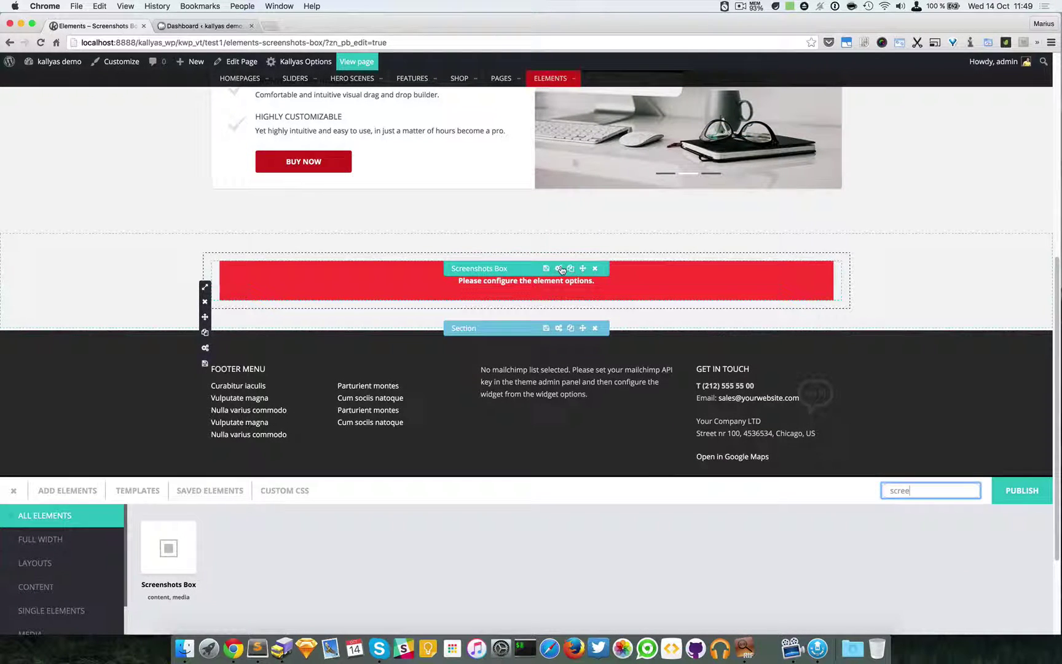
# Step: Title the new box 'Just a title here' and set its style to Style 2
pyautogui.click(559, 266)
pyautogui.click(478, 319)
pyautogui.write('Just a tit')
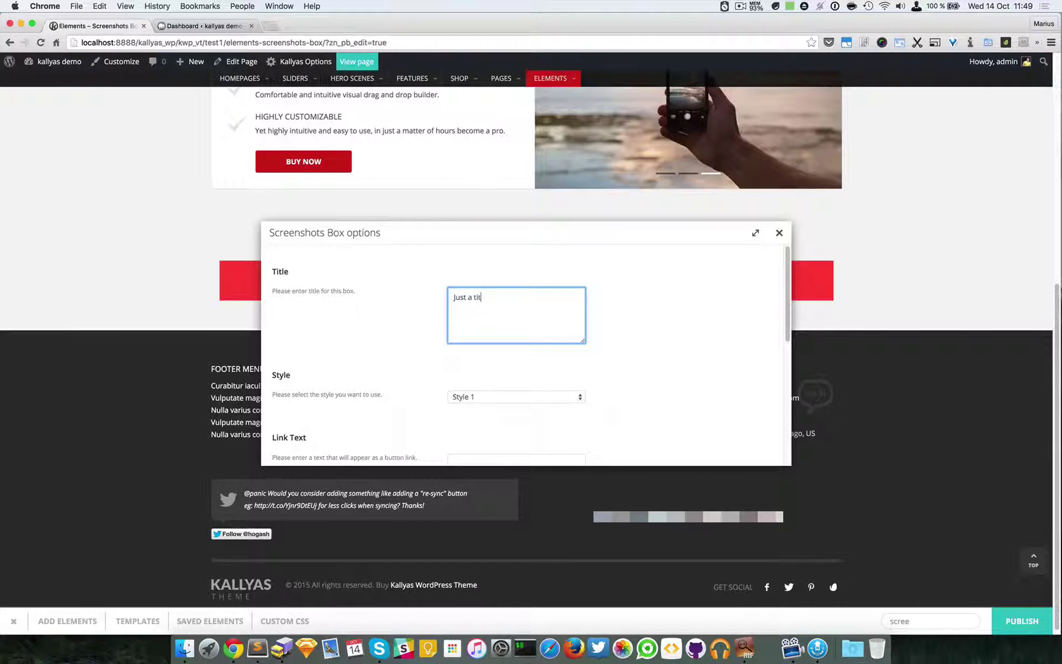
pyautogui.write('le here')
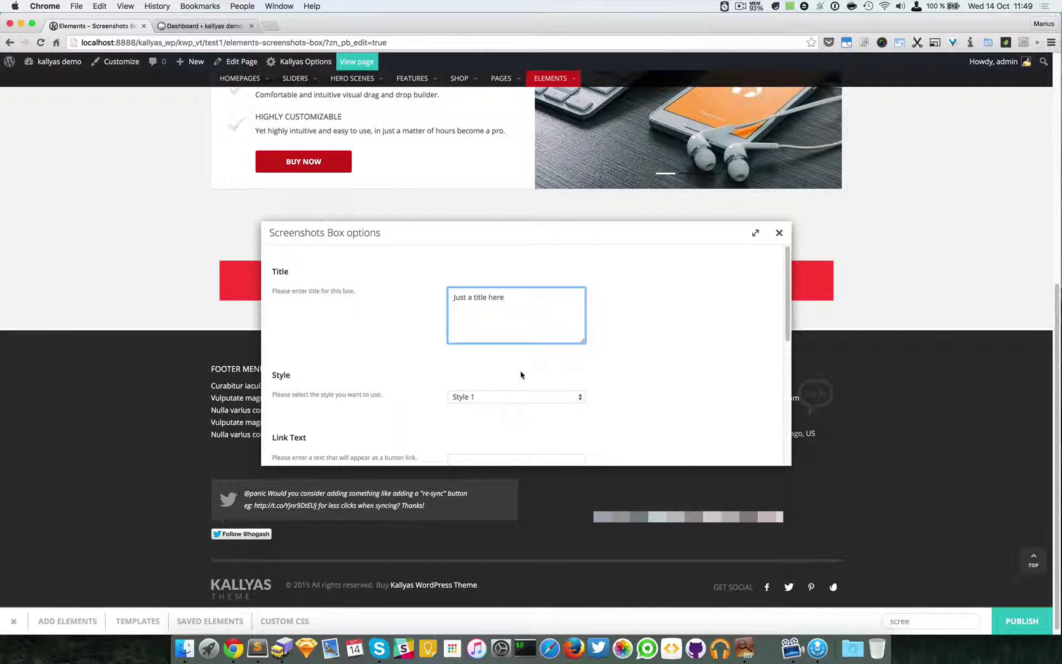
pyautogui.click(519, 397)
pyautogui.click(522, 407)
pyautogui.scroll(-5, 659, 403)
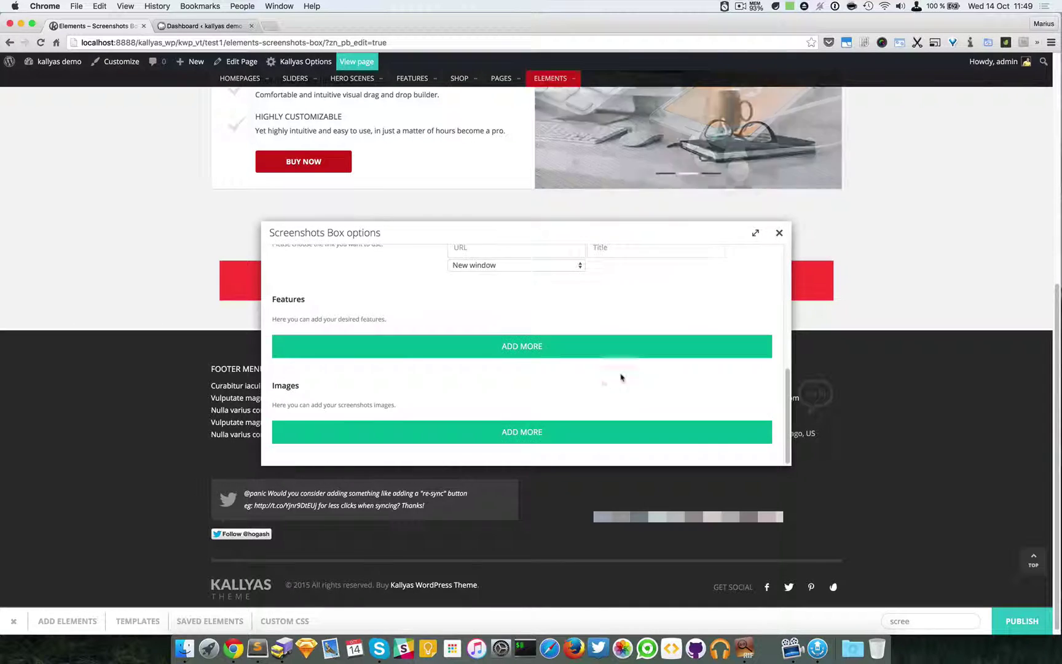
pyautogui.scroll(3, 618, 376)
# Step: Set the button text to BUTTON HERE with link #, and add an empty feature
pyautogui.click(537, 322)
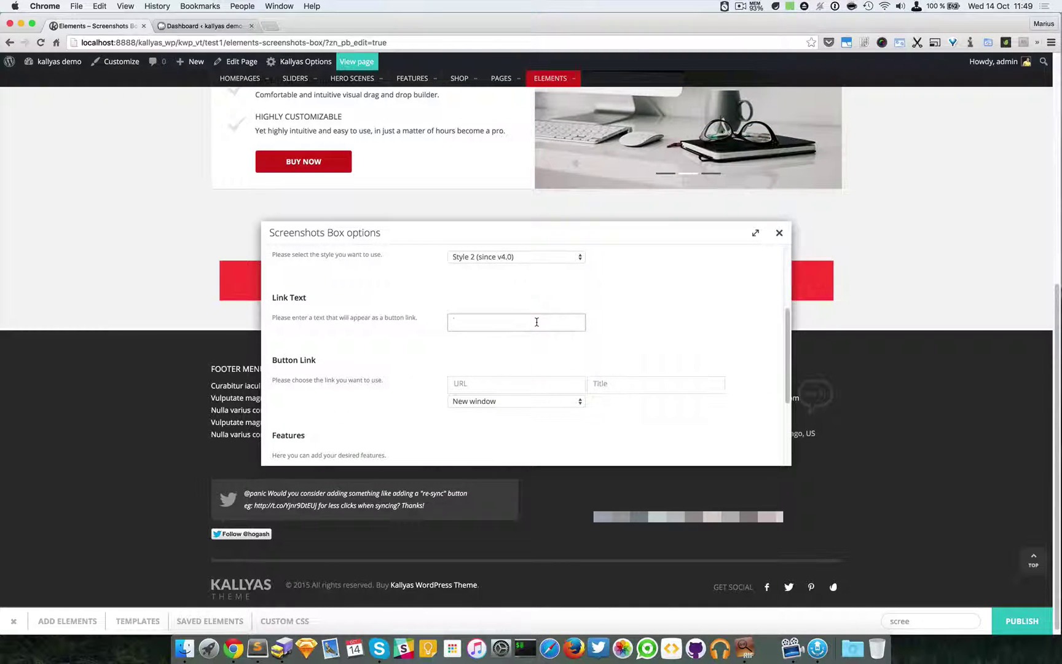
pyautogui.write('BUTTN')
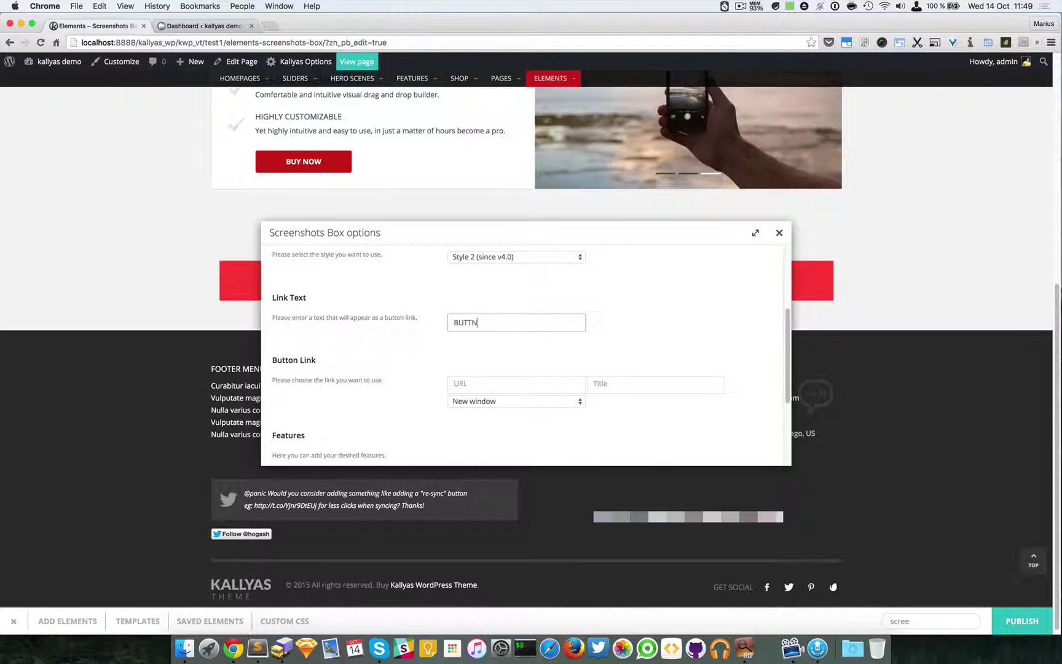
pyautogui.write('N HERE')
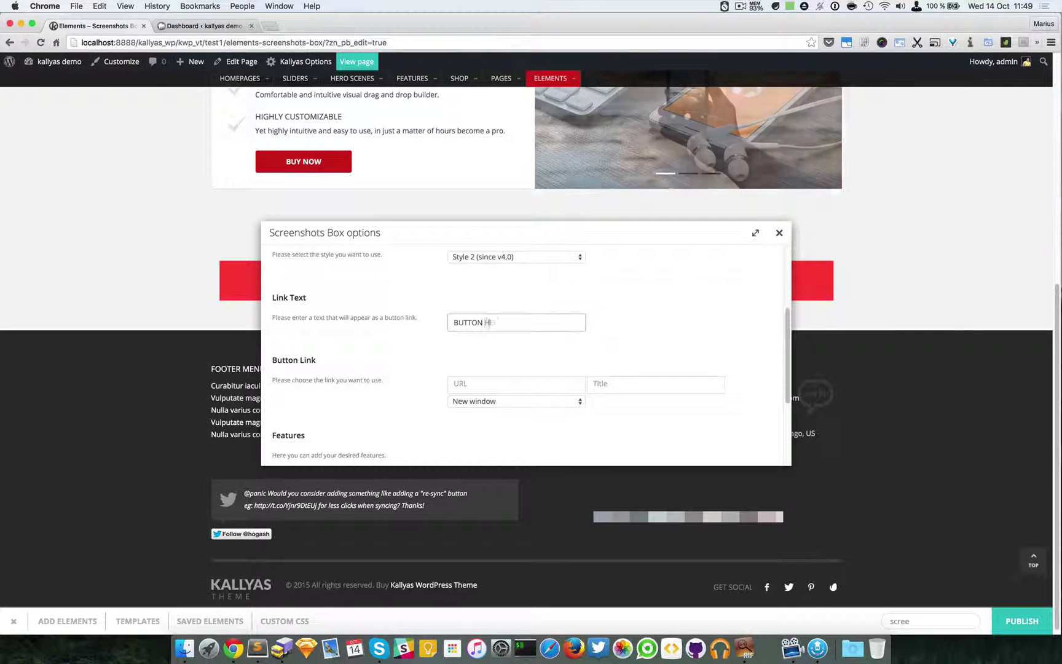
pyautogui.click(517, 387)
pyautogui.write('#')
pyautogui.scroll(-2, 673, 381)
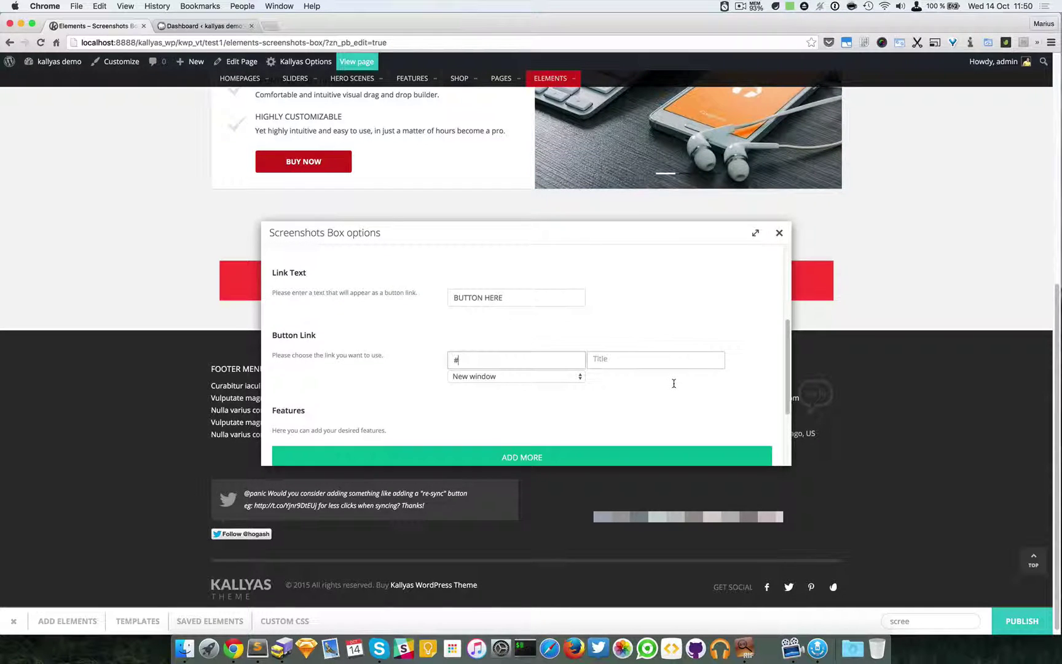
pyautogui.scroll(-1, 540, 403)
pyautogui.click(540, 403)
pyautogui.scroll(-1, 531, 391)
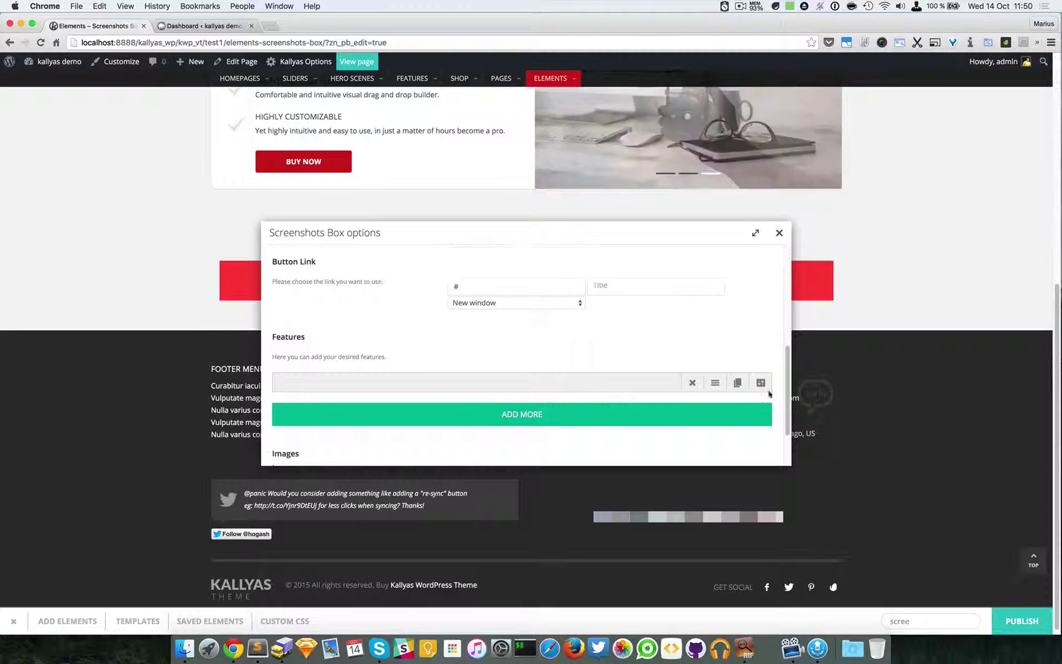
# Step: Title the feature JUST A COOL FEATURE HERE with description 'And some text description', then clone it twice
pyautogui.click(760, 384)
pyautogui.click(491, 330)
pyautogui.write('JUST A COOL FEATURE HERE')
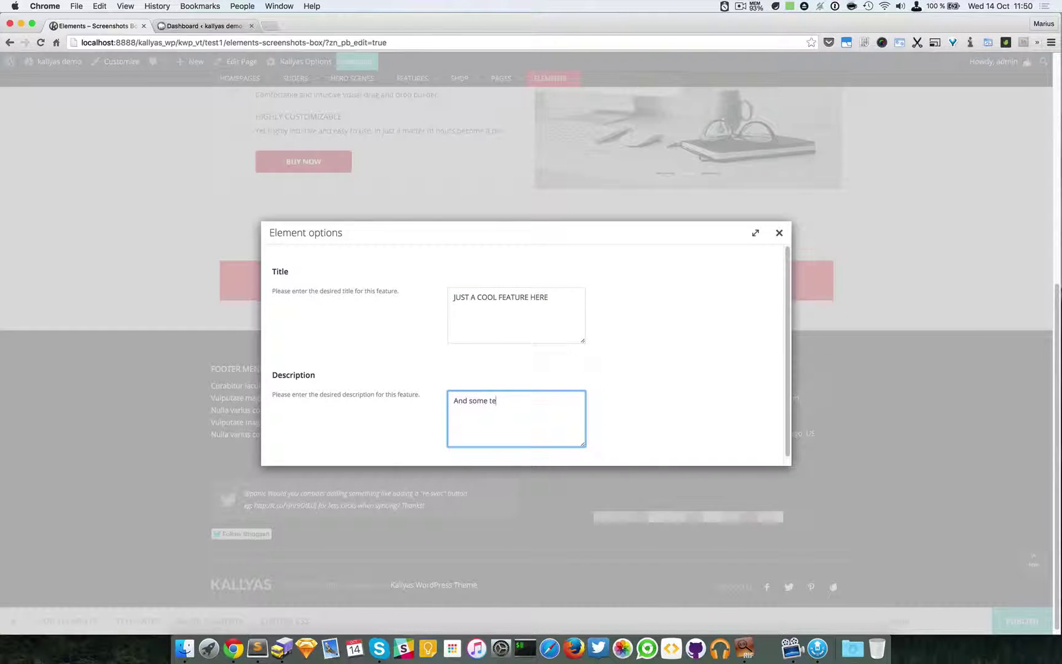
pyautogui.write('nd some text description.')
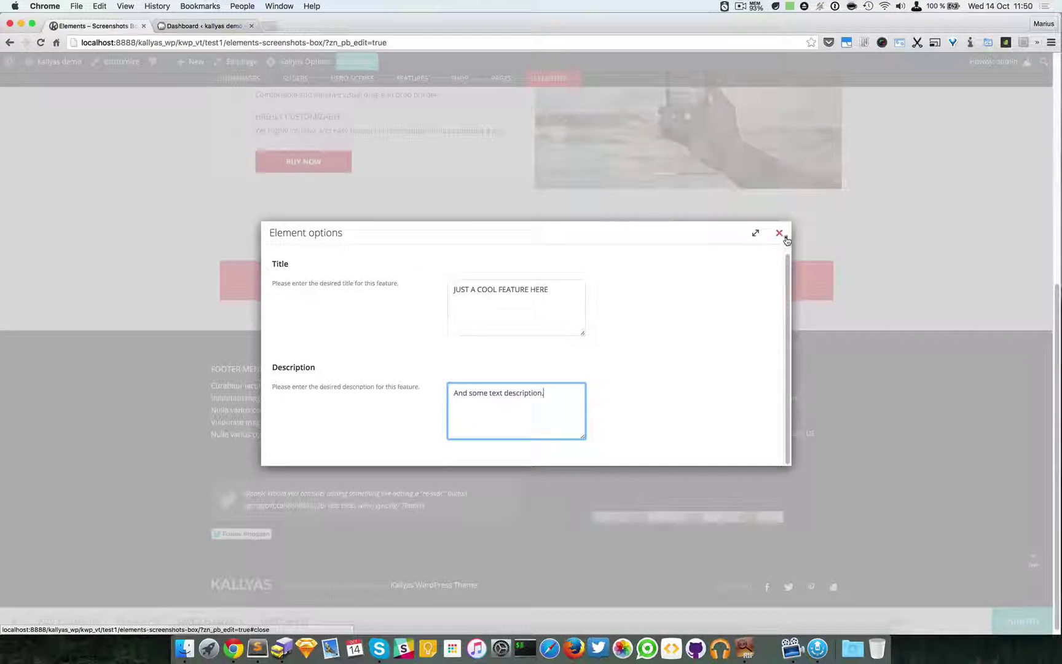
pyautogui.click(779, 233)
pyautogui.click(738, 383)
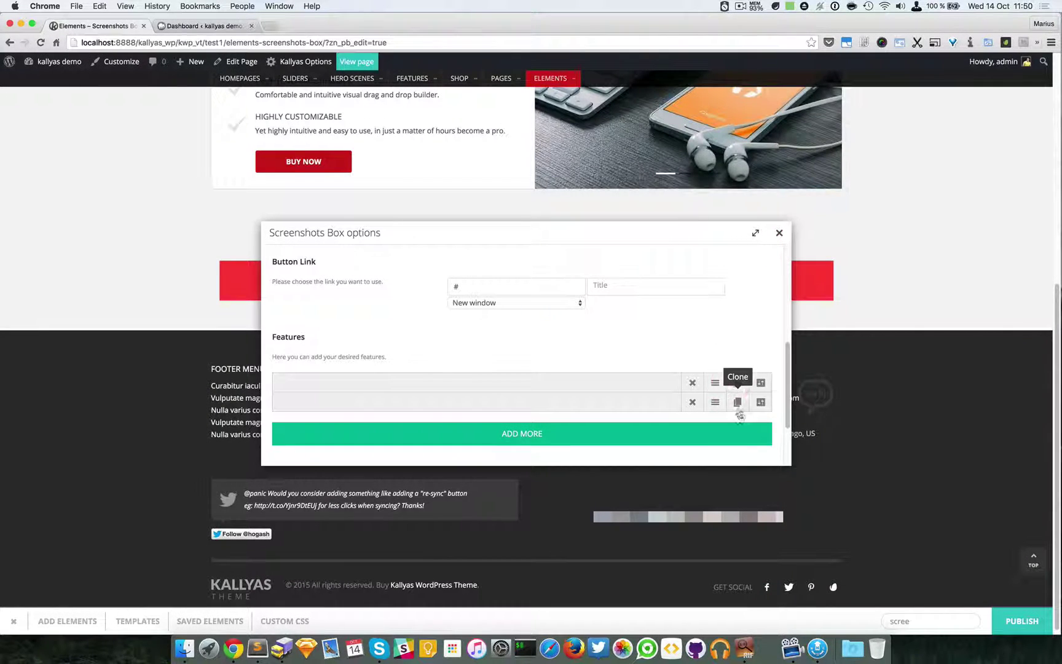
pyautogui.click(738, 402)
# Step: Add a first slider image entry using the black hoodie photo
pyautogui.scroll(-3, 742, 406)
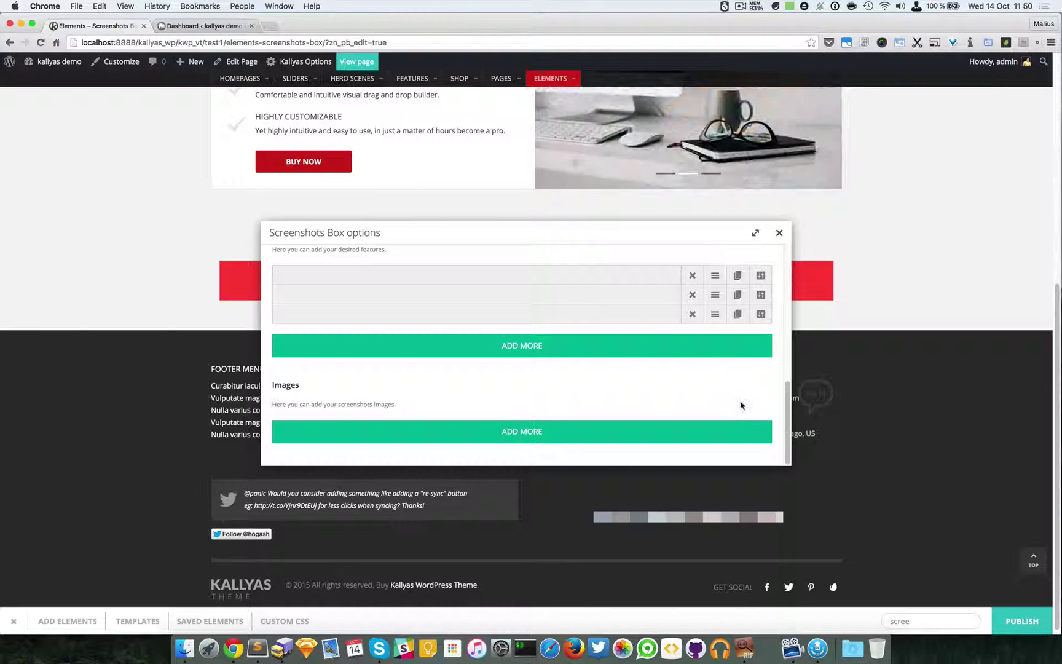
pyautogui.click(530, 442)
pyautogui.scroll(-1, 562, 408)
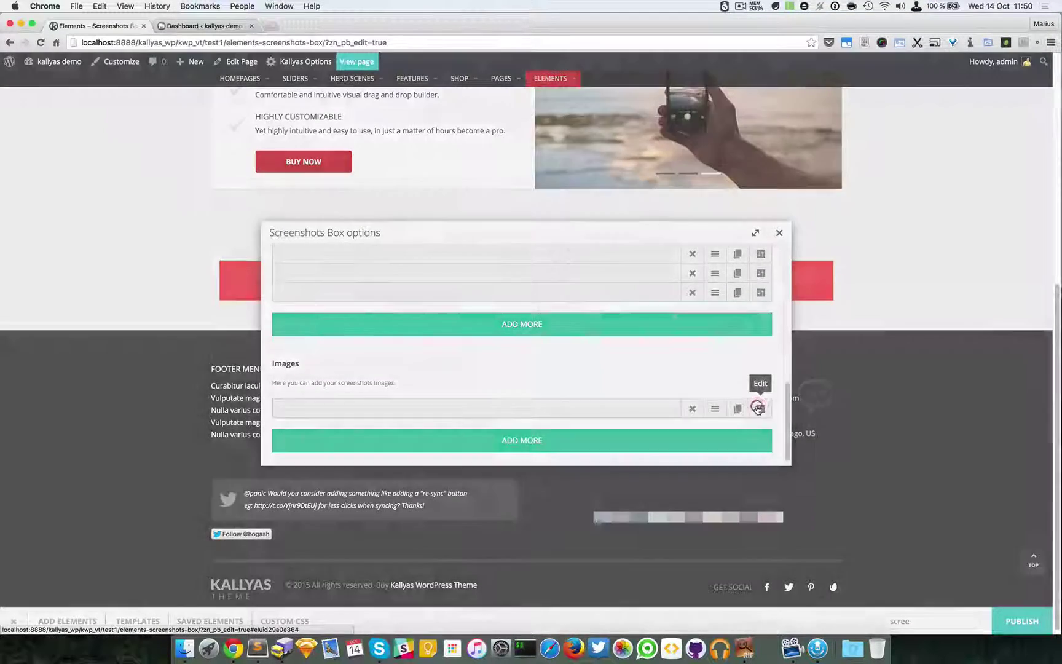
pyautogui.click(761, 409)
pyautogui.click(484, 358)
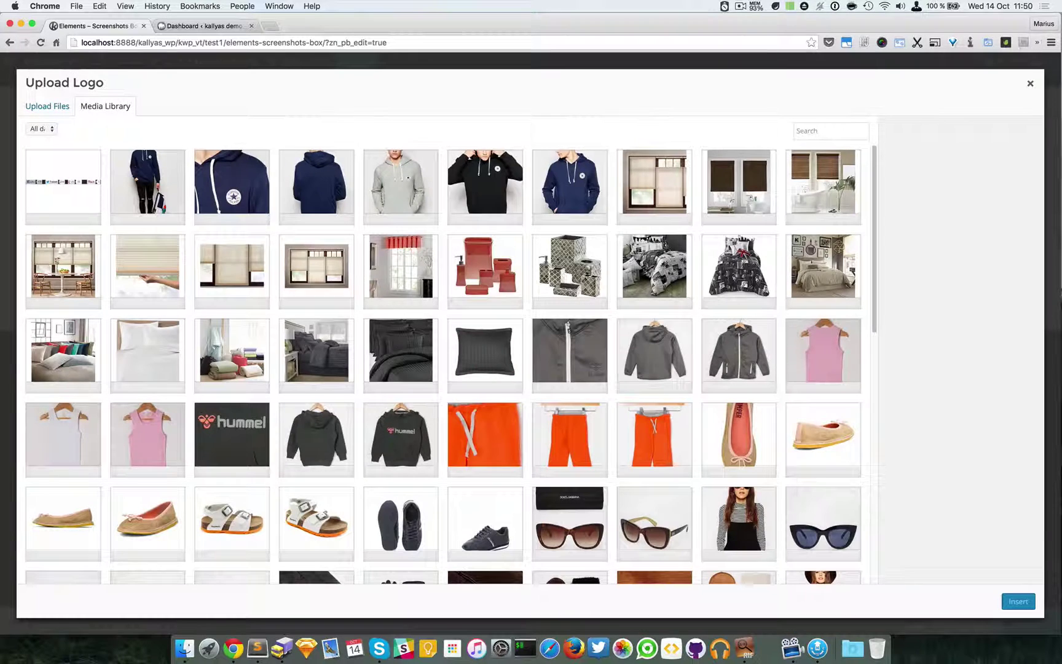
pyautogui.click(493, 193)
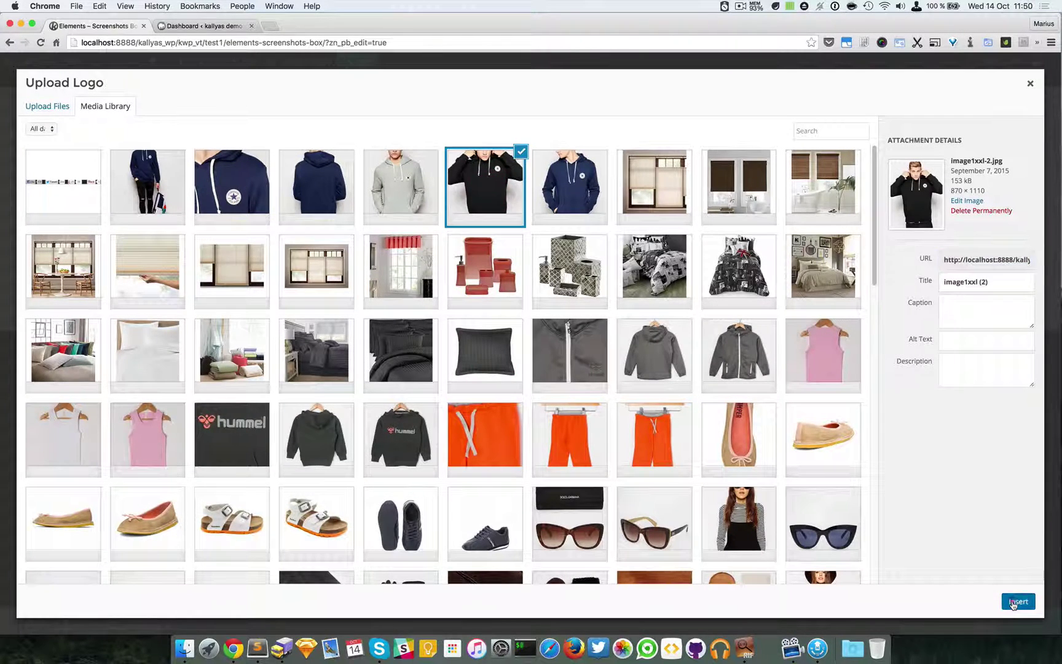
pyautogui.click(1013, 605)
pyautogui.scroll(-5, 497, 360)
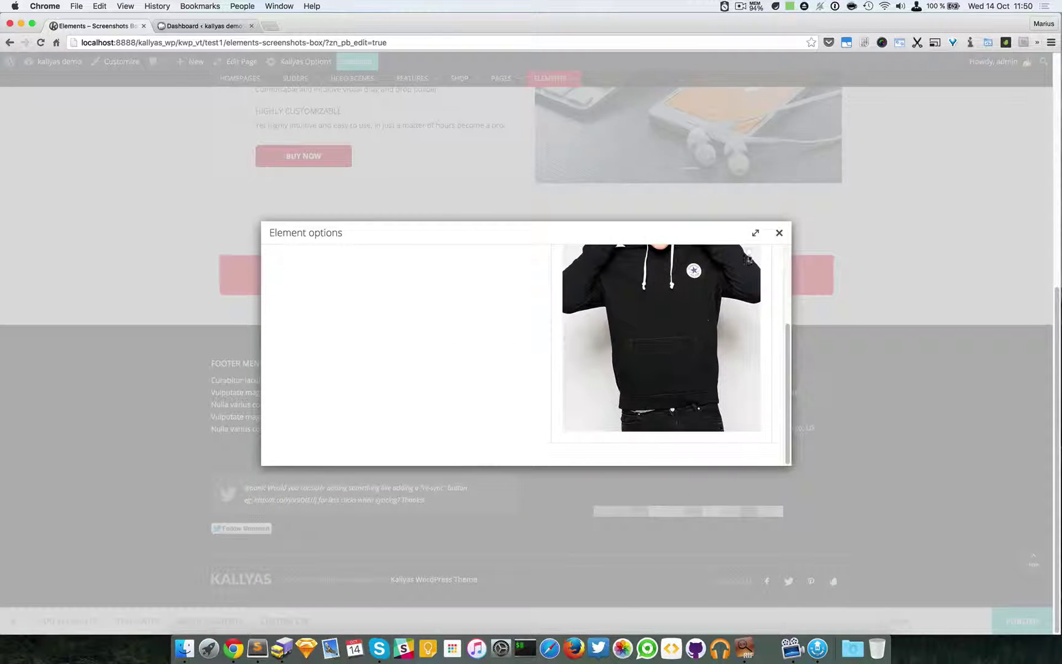
pyautogui.click(779, 232)
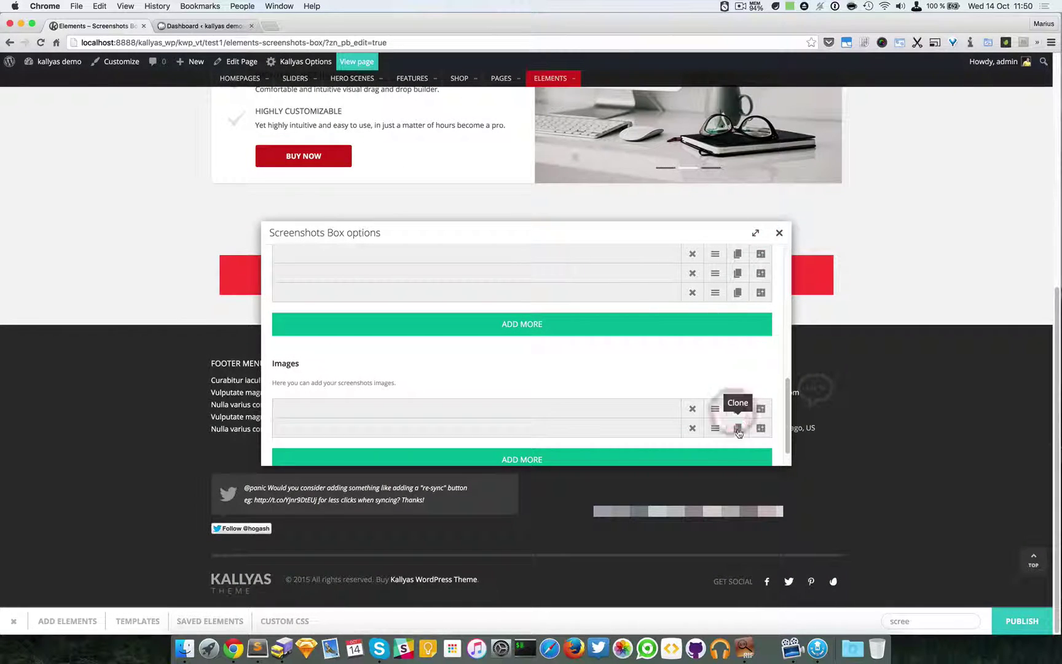
# Step: Clone the image entry and swap its photo for the grey zip hoodie
pyautogui.click(738, 428)
pyautogui.scroll(-1, 747, 400)
pyautogui.click(760, 383)
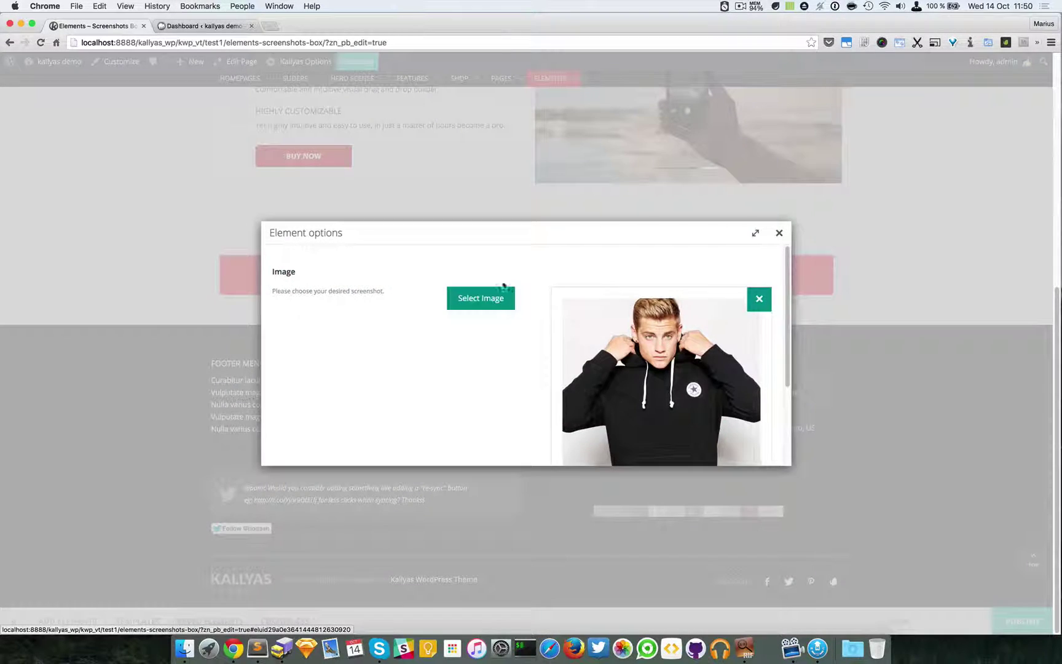
pyautogui.click(508, 300)
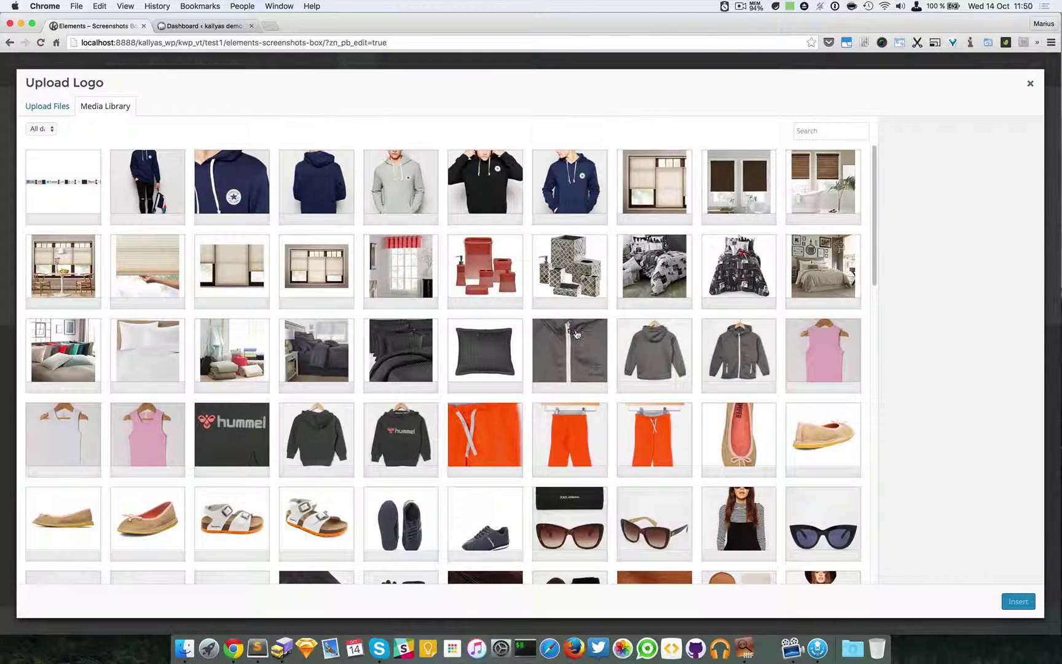
pyautogui.click(576, 334)
pyautogui.click(1025, 604)
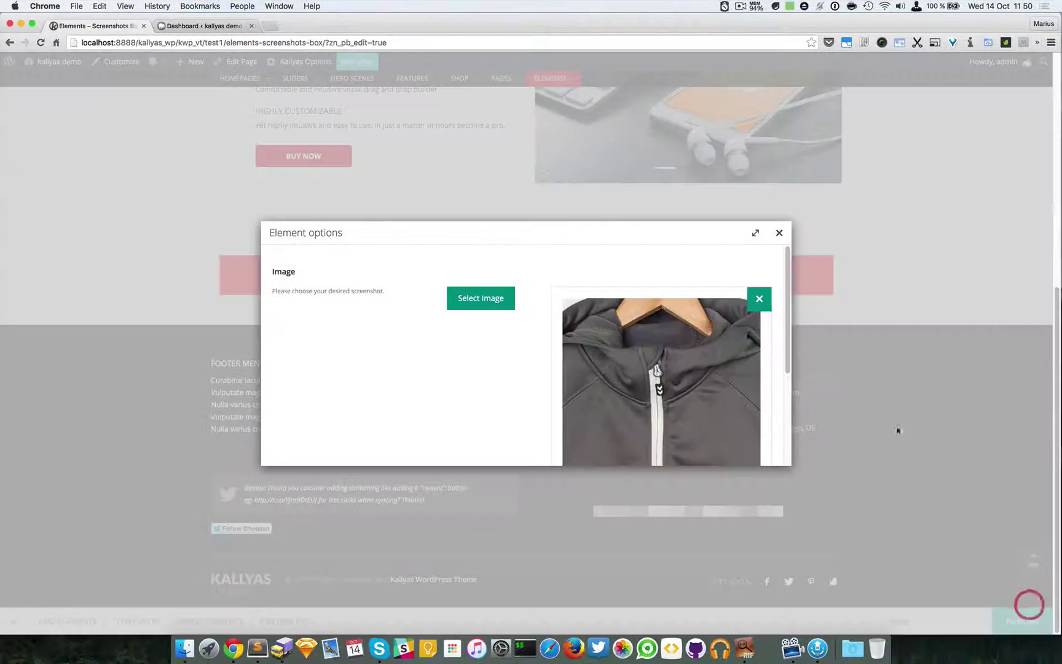
pyautogui.click(780, 233)
# Step: Set the third image entry to the hummel logo shirt photo
pyautogui.click(764, 395)
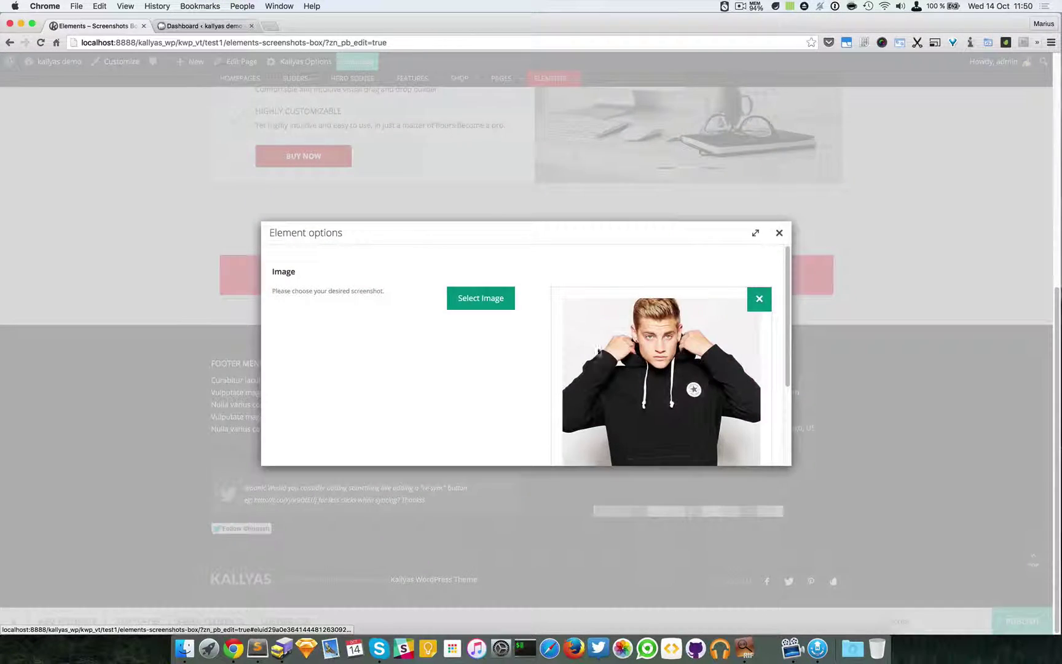
pyautogui.click(472, 299)
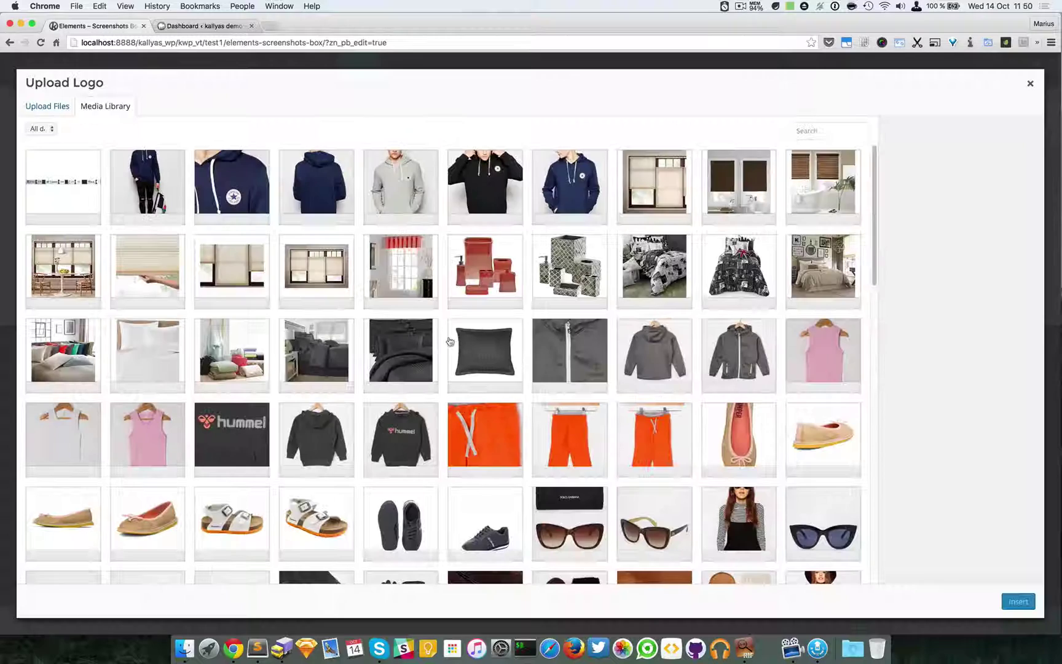
pyautogui.click(250, 438)
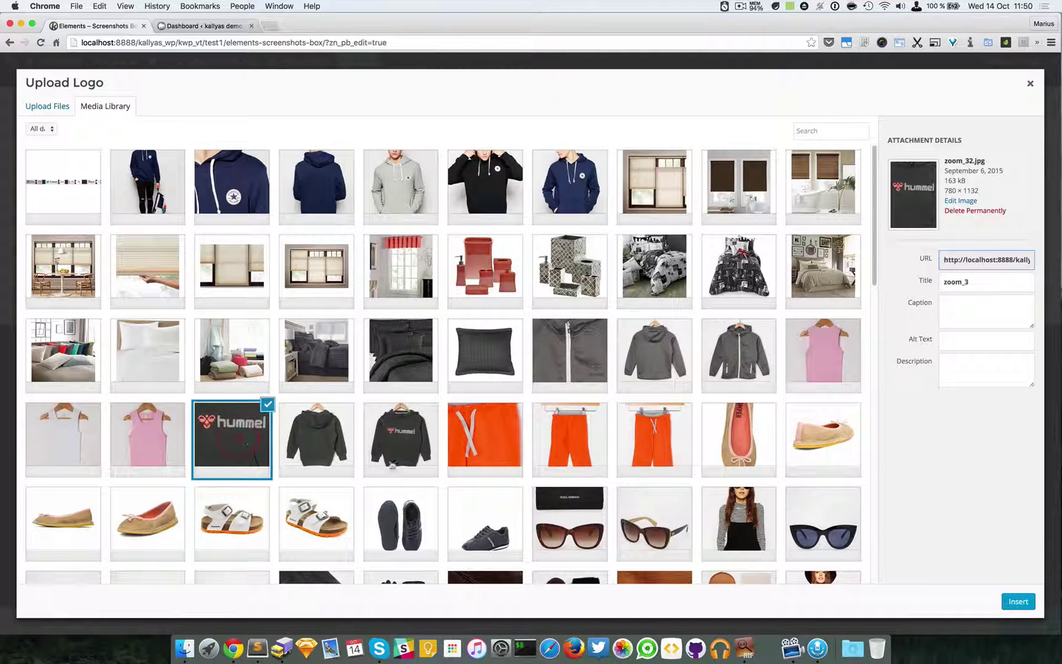
pyautogui.click(1018, 601)
pyautogui.click(782, 233)
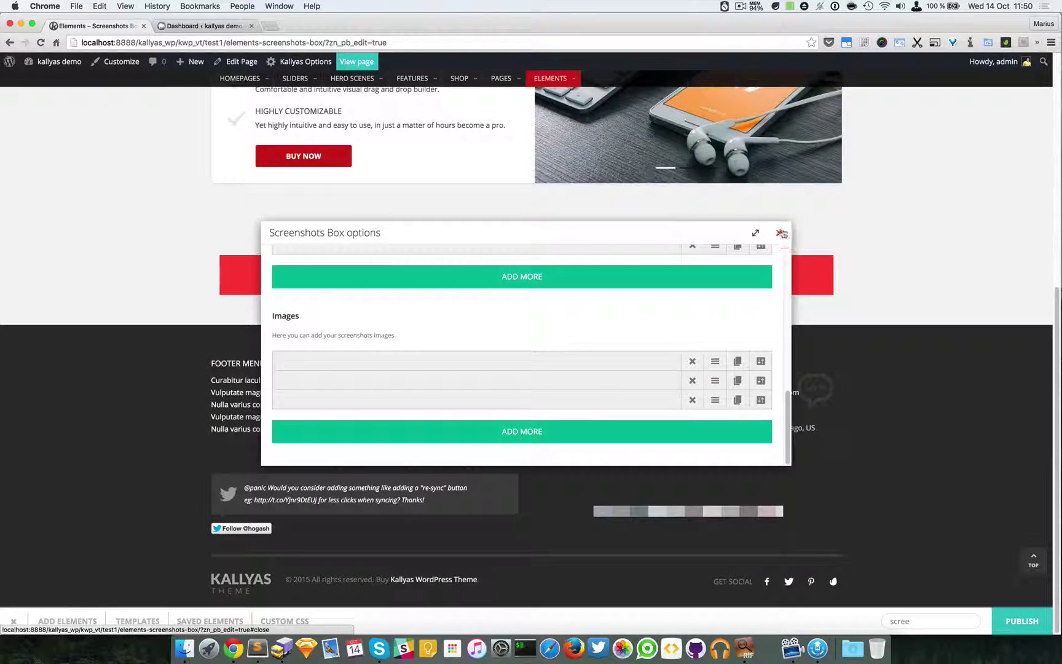
# Step: Close the Screenshots Box options and preview the grey zip hoodie, hummel and black hoodie slides
pyautogui.click(783, 235)
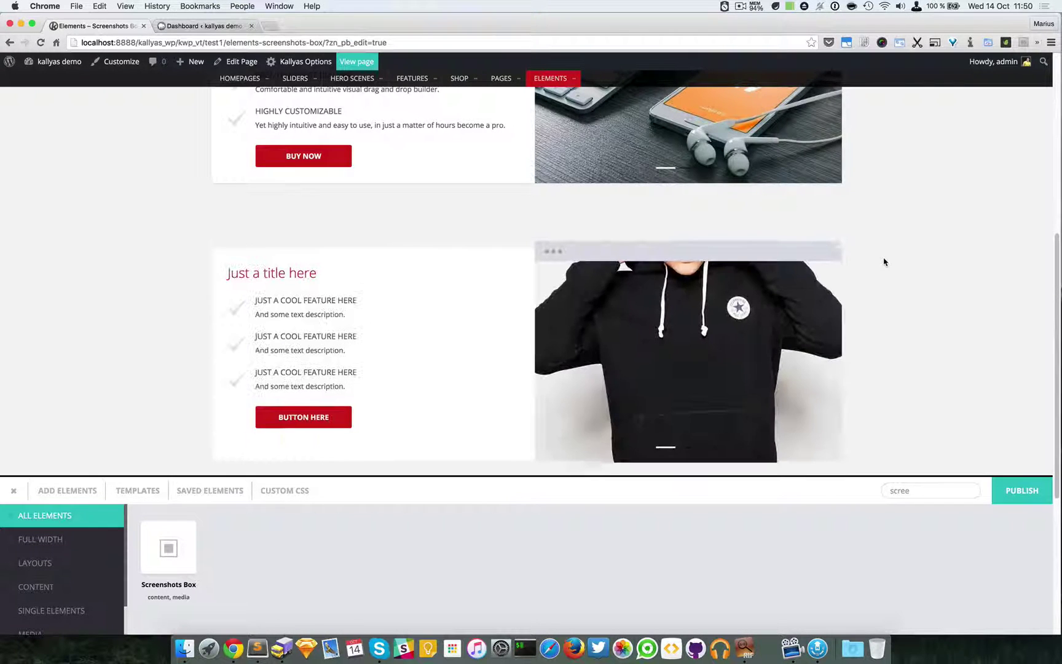
pyautogui.click(687, 426)
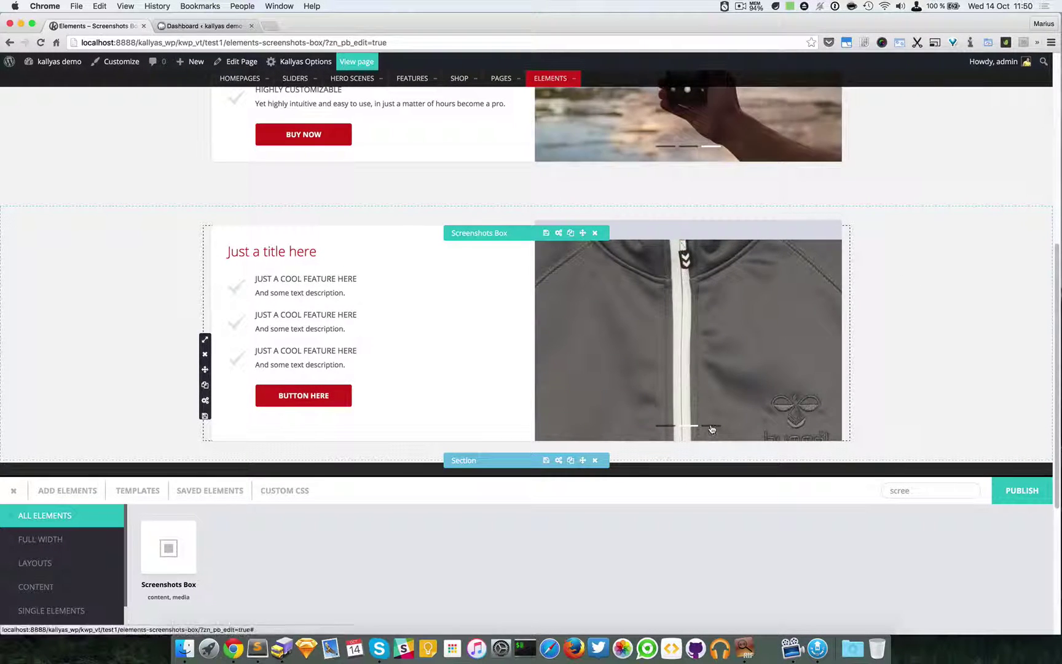
pyautogui.click(710, 427)
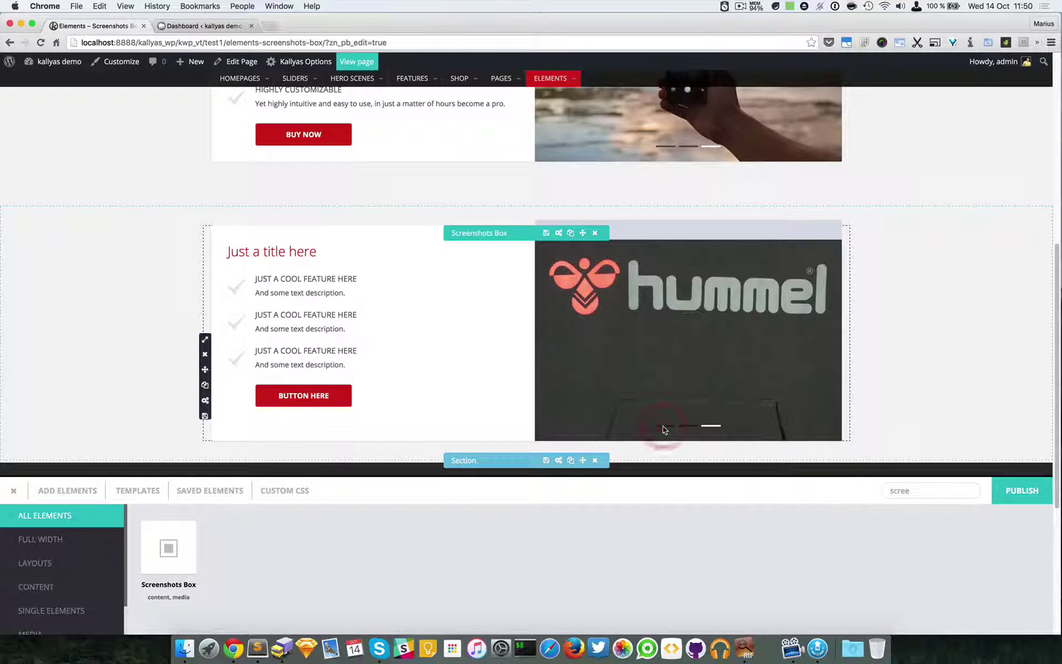
pyautogui.click(664, 427)
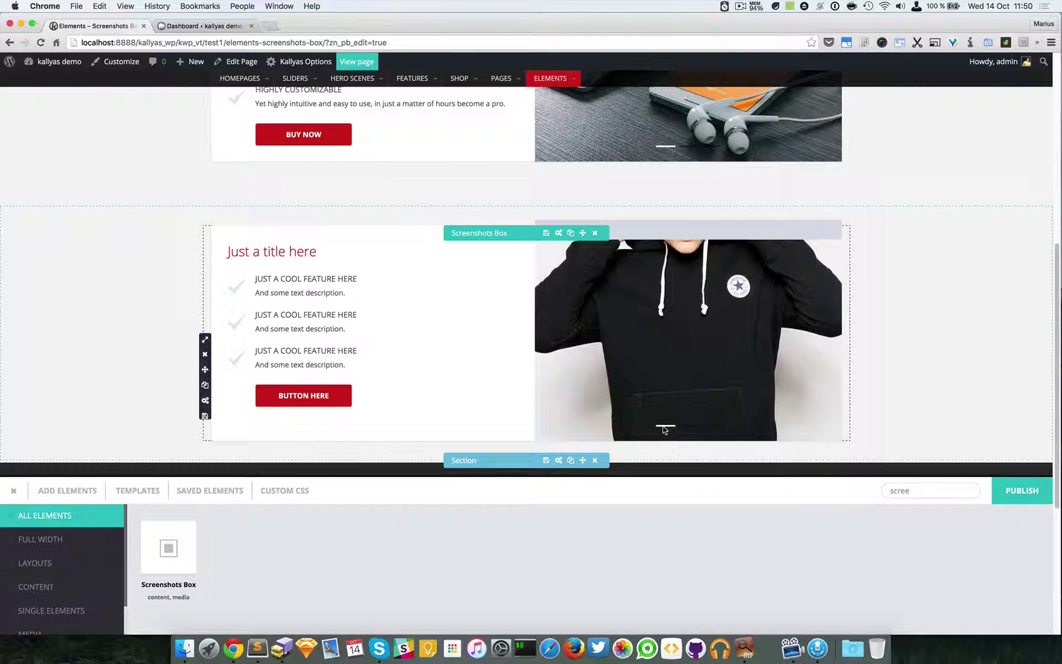